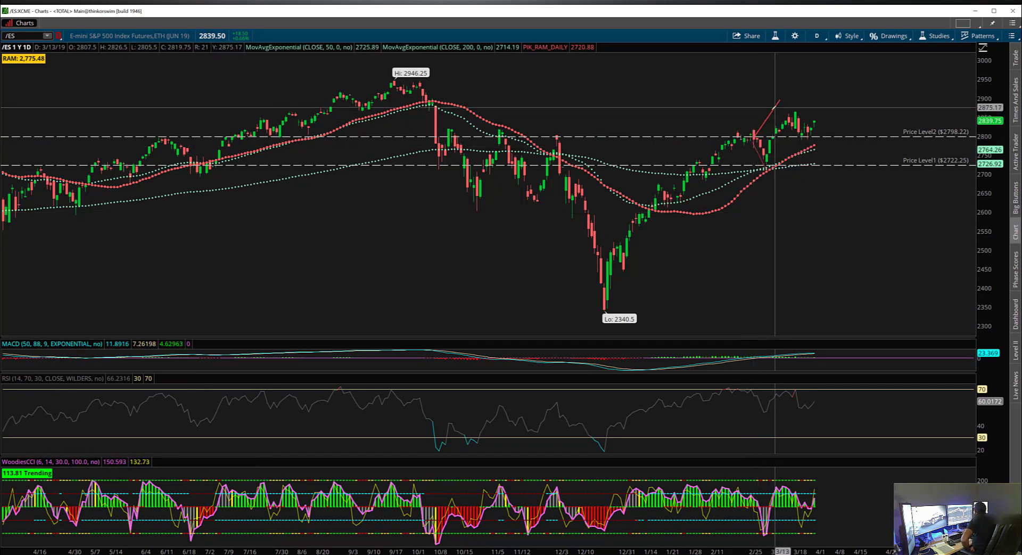
Step: Draw a Fibonacci retracement on the /ES daily chart from the 2946.25 high down to the 2340.5 low
{"action": "left_click", "coordinate": [769, 165]}
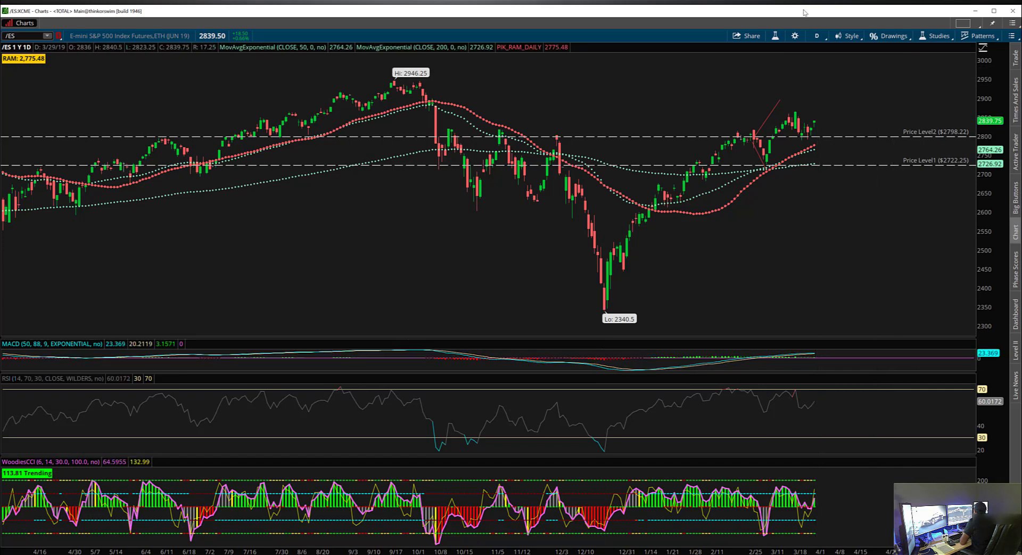
{"action": "left_click_drag", "start_coordinate": [805, 11], "coordinate": [805, 0]}
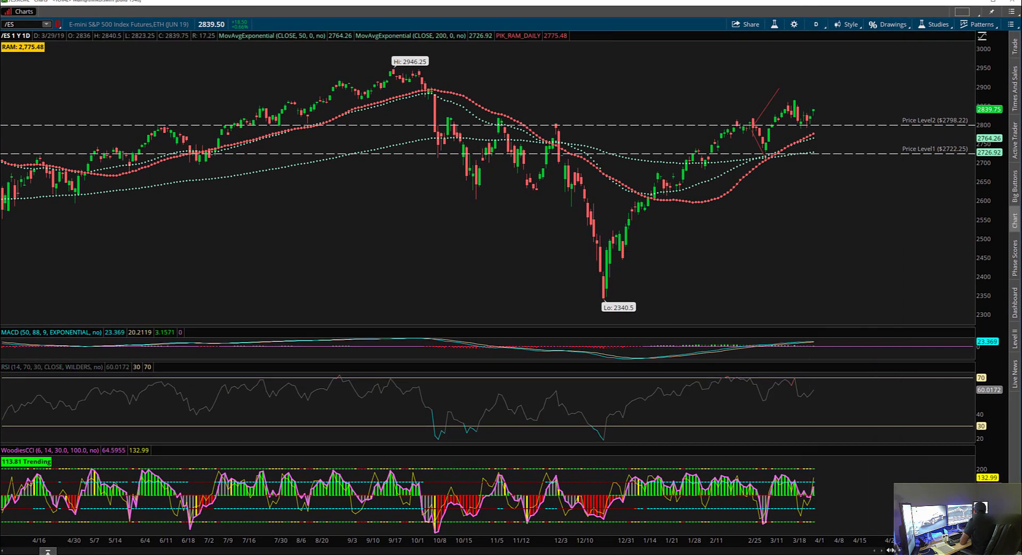
{"action": "mouse_move", "coordinate": [953, 407]}
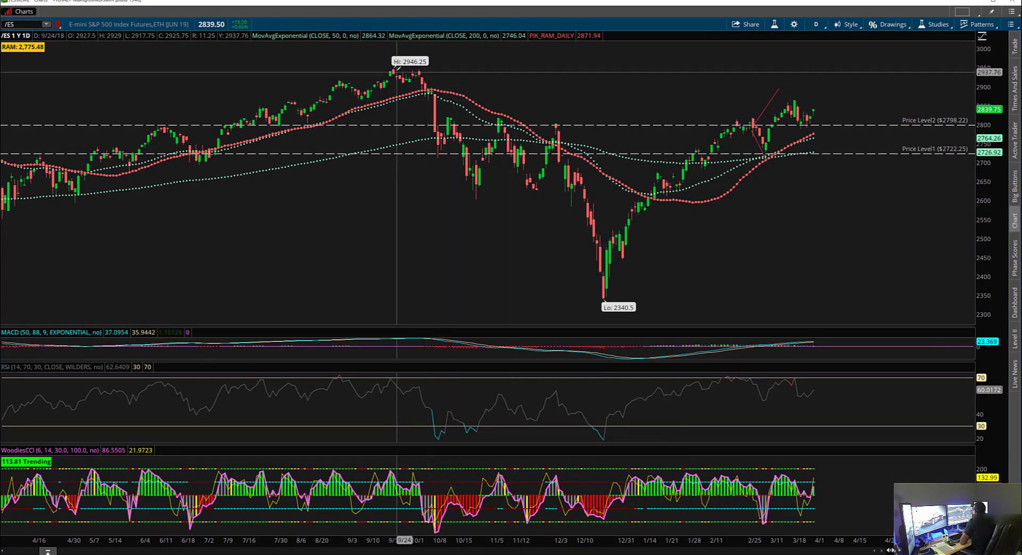
{"action": "left_click", "coordinate": [395, 64]}
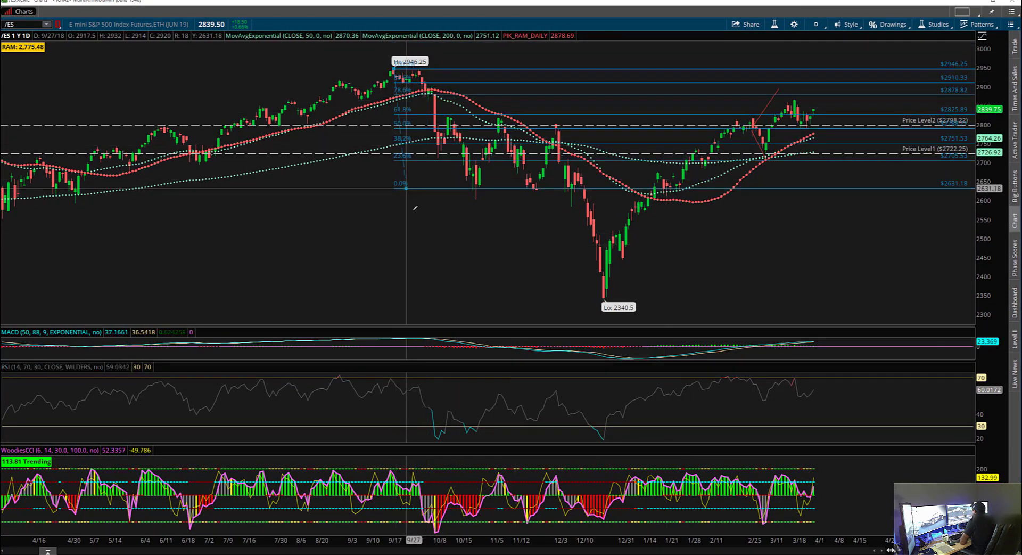
{"action": "left_click", "coordinate": [401, 295]}
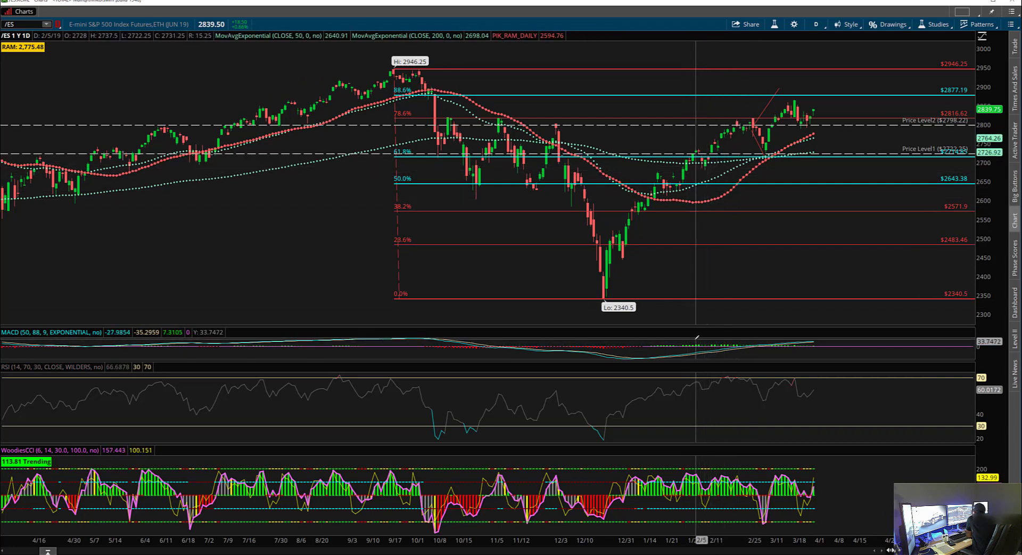
Step: Enlarge the MACD pane beneath the /ES price chart
{"action": "left_click_drag", "start_coordinate": [699, 309], "coordinate": [696, 282]}
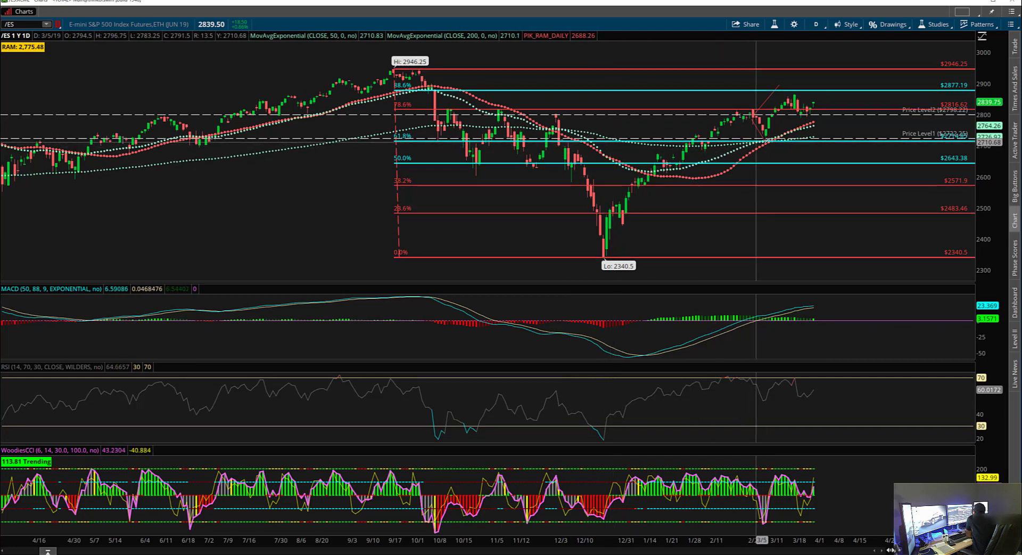
{"action": "left_click", "coordinate": [751, 114]}
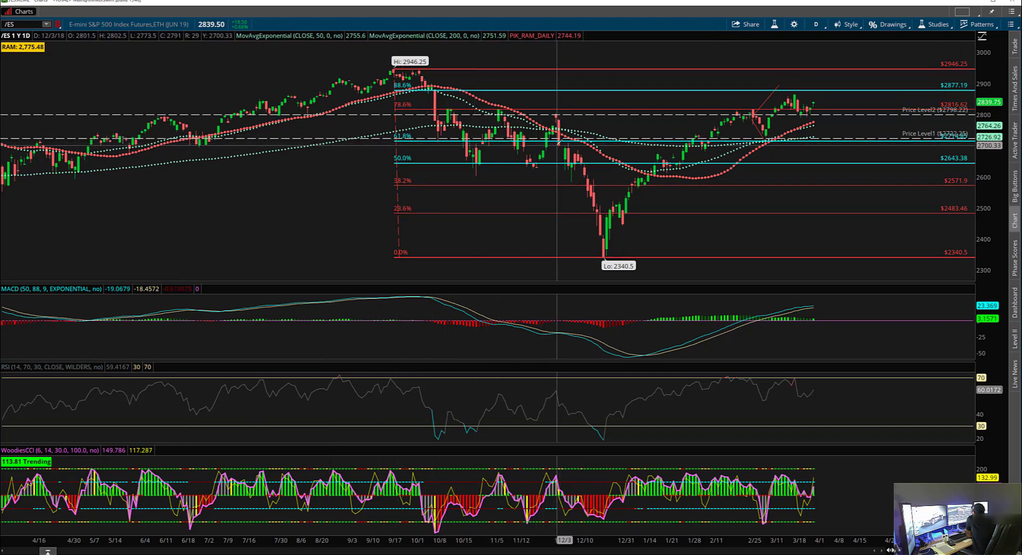
{"action": "mouse_move", "coordinate": [734, 139]}
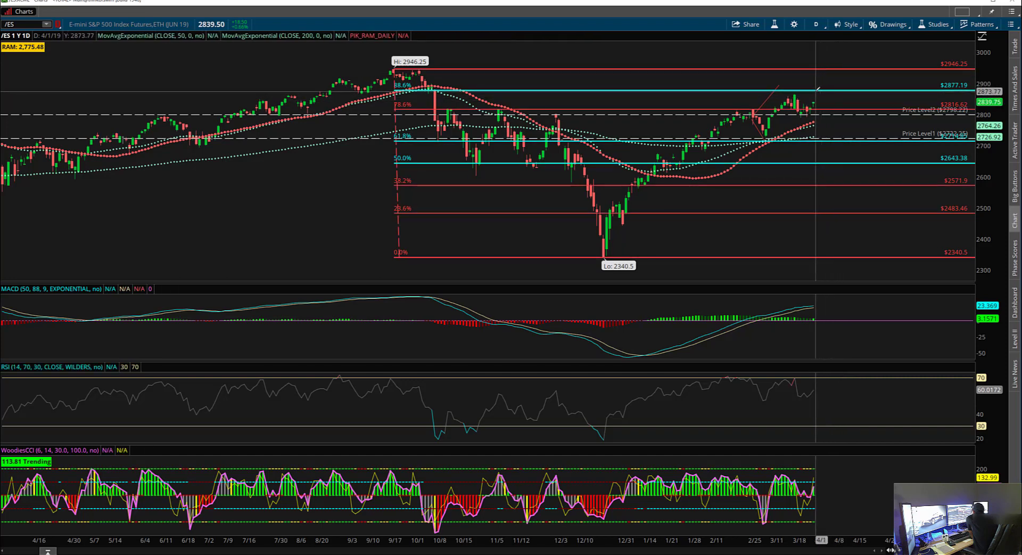
{"action": "mouse_move", "coordinate": [817, 89]}
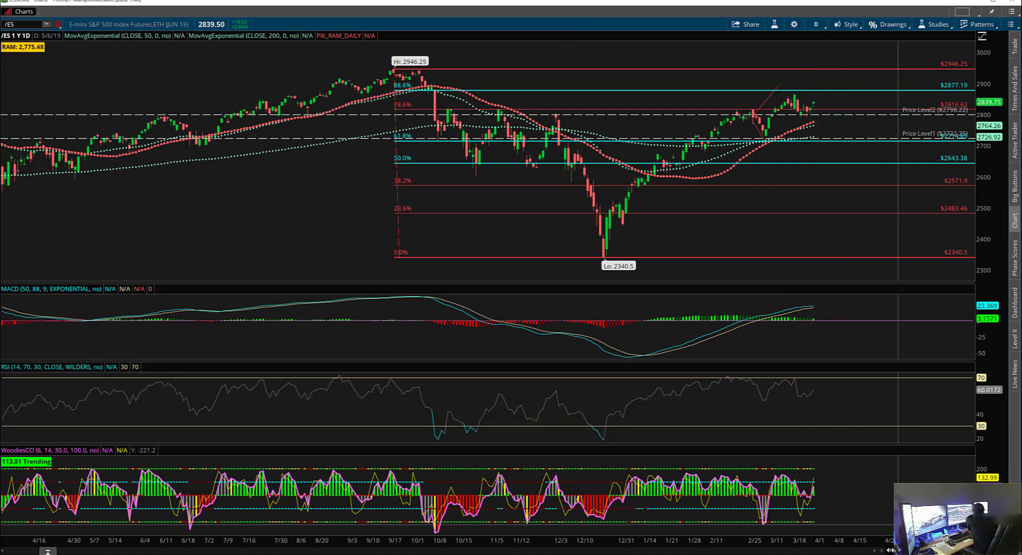
Step: Draw a short rising trendline on the RSI from its latest low, extending just past the last bar
{"action": "mouse_move", "coordinate": [941, 373]}
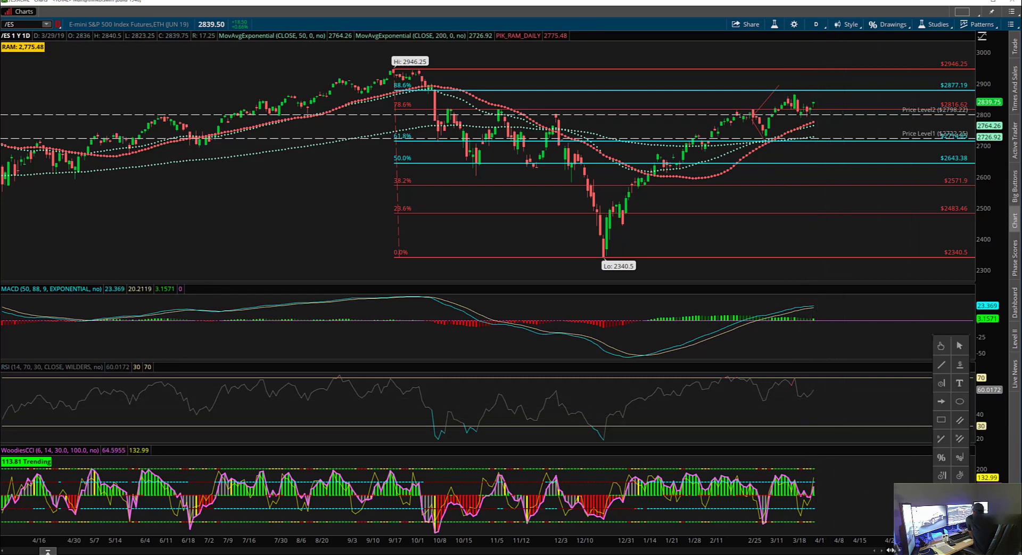
{"action": "left_click", "coordinate": [942, 368]}
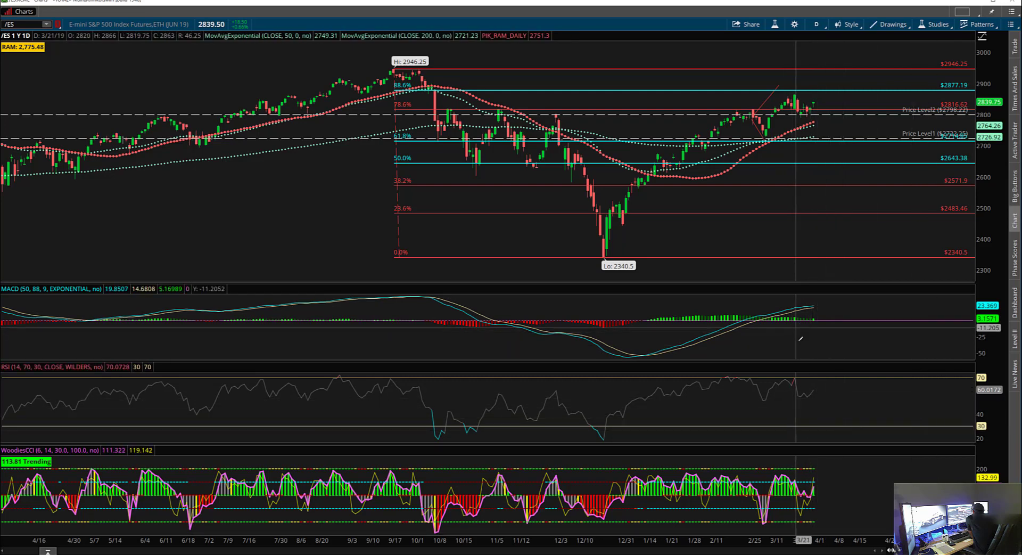
{"action": "left_click", "coordinate": [810, 397]}
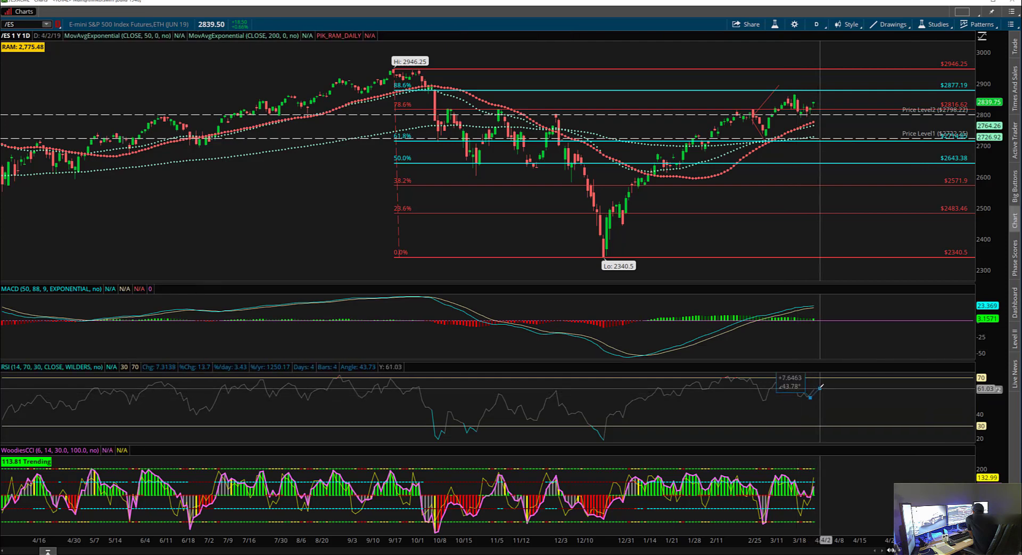
{"action": "left_click", "coordinate": [821, 384]}
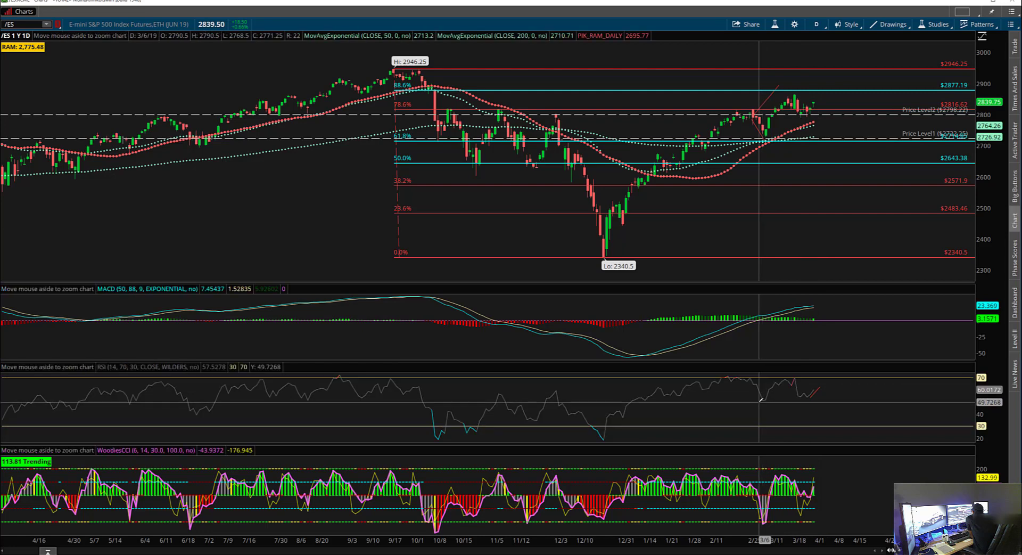
Step: Mark the early-March and late-March RSI lows with two short horizontal trendlines
{"action": "left_click", "coordinate": [759, 400]}
{"action": "left_click", "coordinate": [775, 400]}
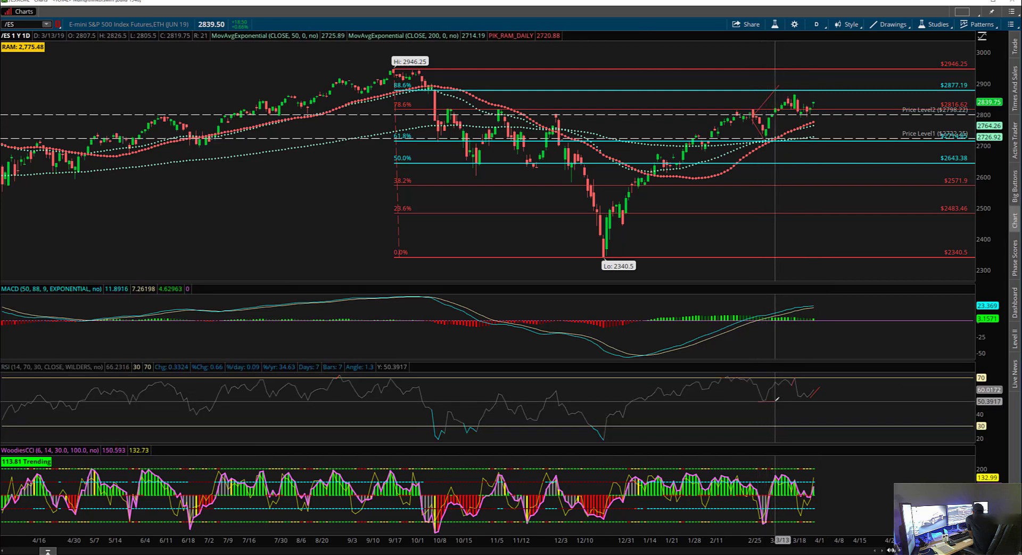
{"action": "left_click", "coordinate": [795, 397]}
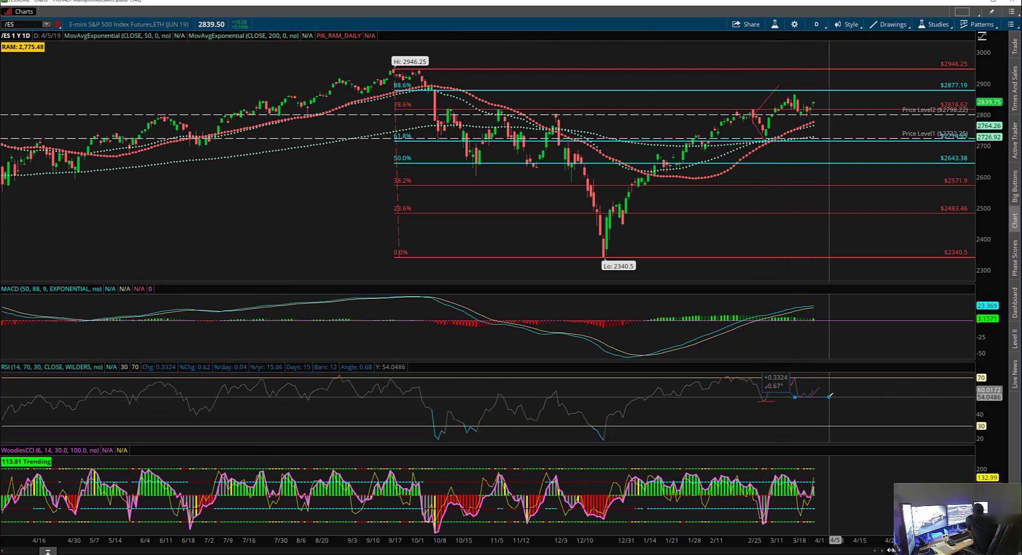
{"action": "left_click", "coordinate": [829, 396]}
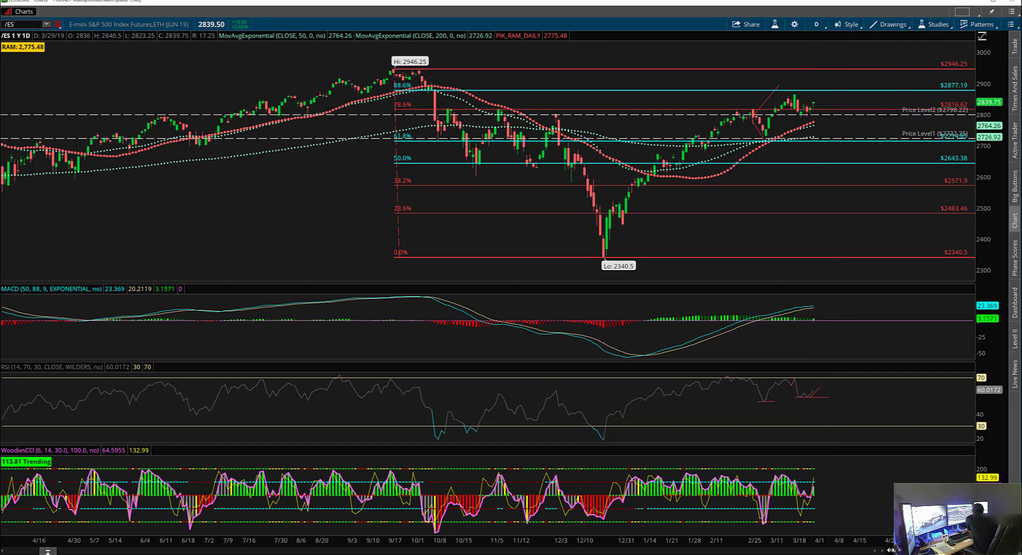
Step: Draw an oval above the latest candles around the 88.6% retracement level and two ovals over the newest WoodiesCCI bars
{"action": "mouse_move", "coordinate": [949, 465]}
{"action": "left_click", "coordinate": [959, 401]}
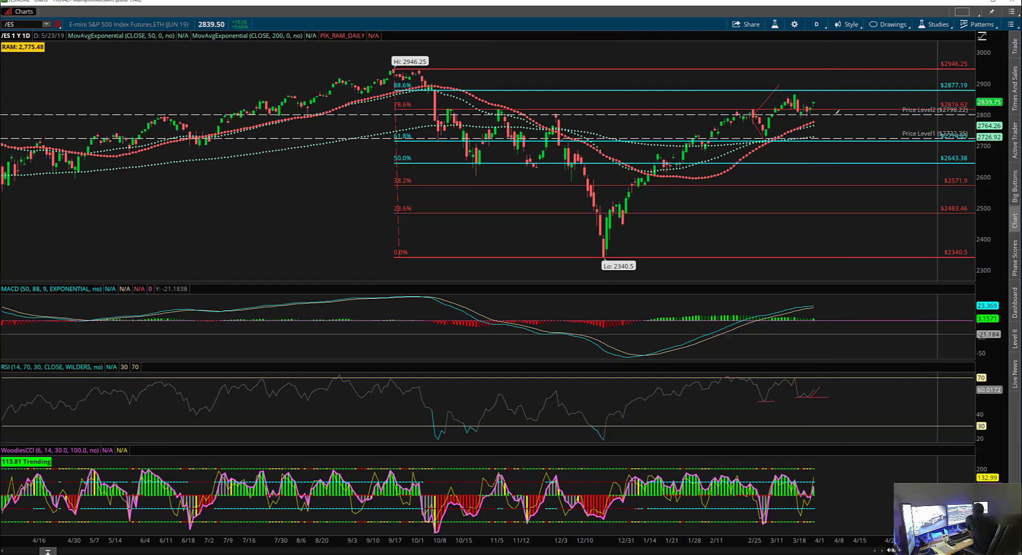
{"action": "left_click_drag", "start_coordinate": [811, 69], "coordinate": [843, 93]}
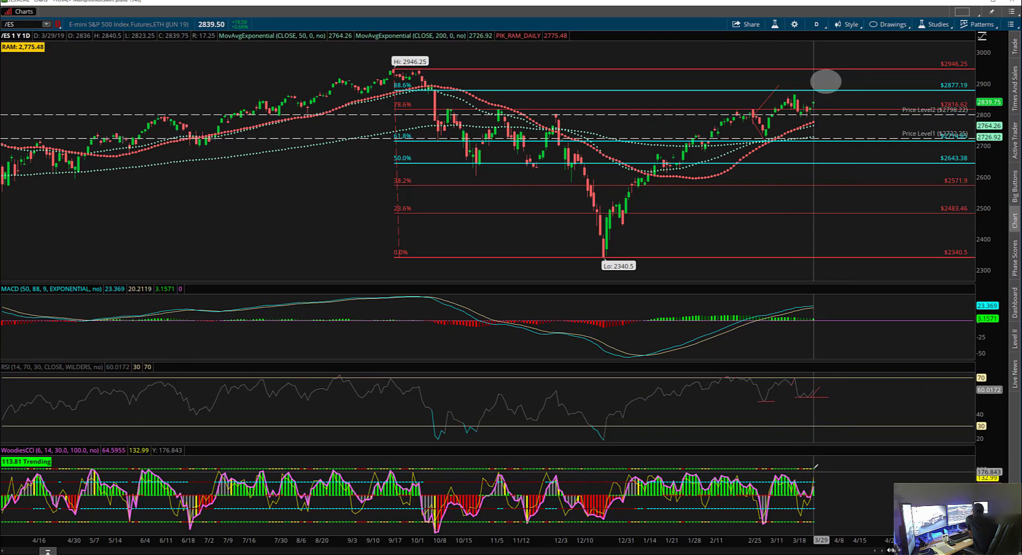
{"action": "left_click_drag", "start_coordinate": [810, 465], "coordinate": [821, 470]}
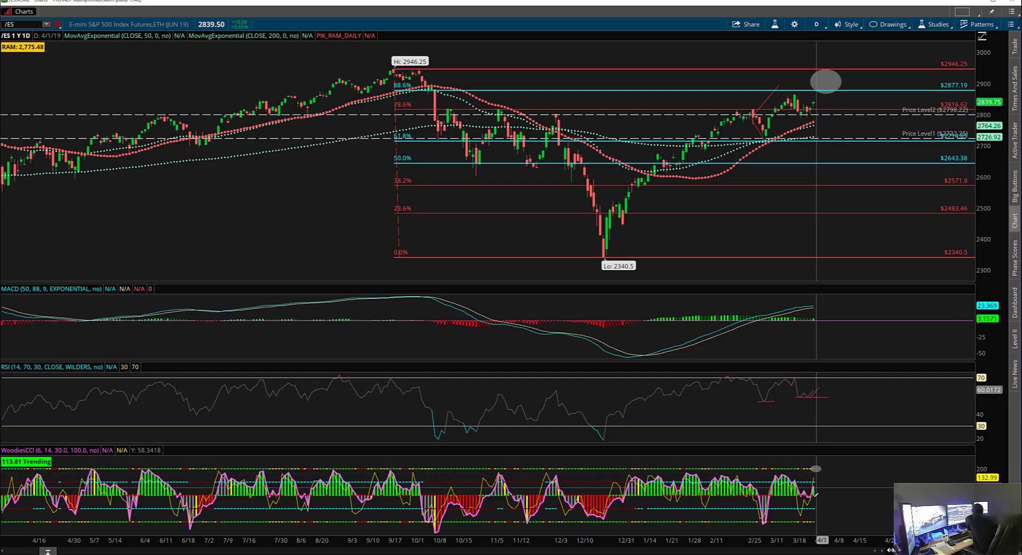
{"action": "left_click_drag", "start_coordinate": [807, 480], "coordinate": [826, 496]}
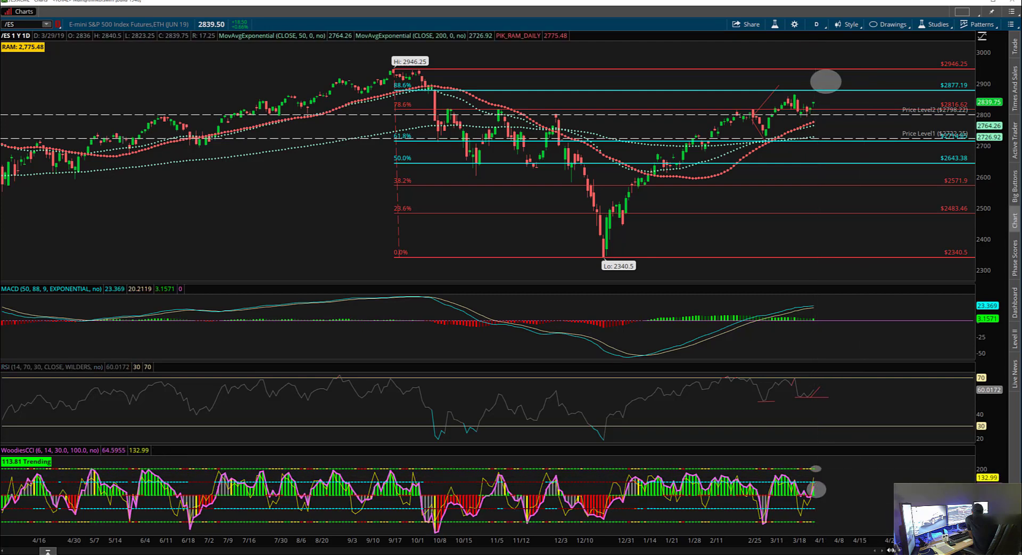
Step: Draw two vertical trendlines just past the latest bars in the WoodiesCCI pane
{"action": "mouse_move", "coordinate": [943, 459]}
{"action": "left_click", "coordinate": [941, 365]}
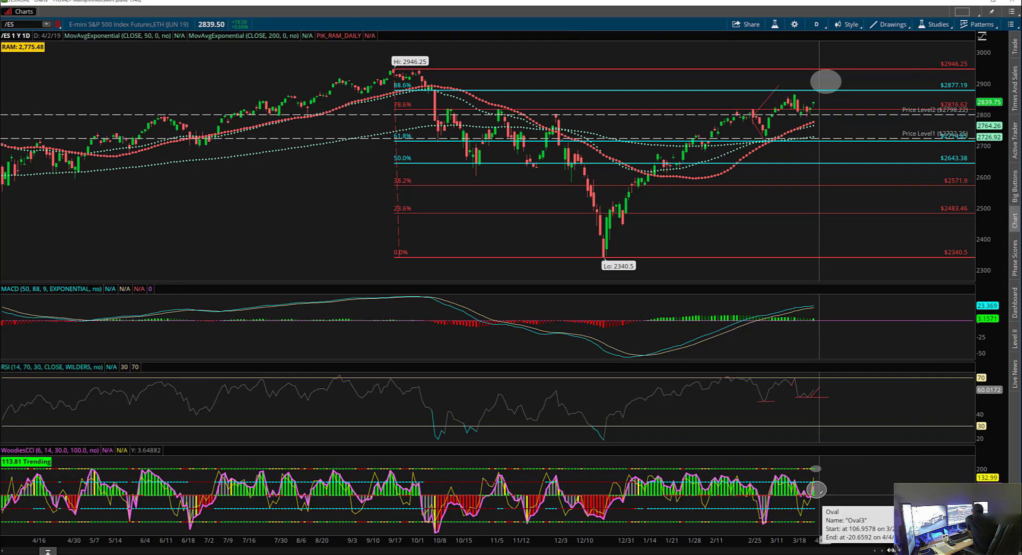
{"action": "left_click", "coordinate": [818, 488]}
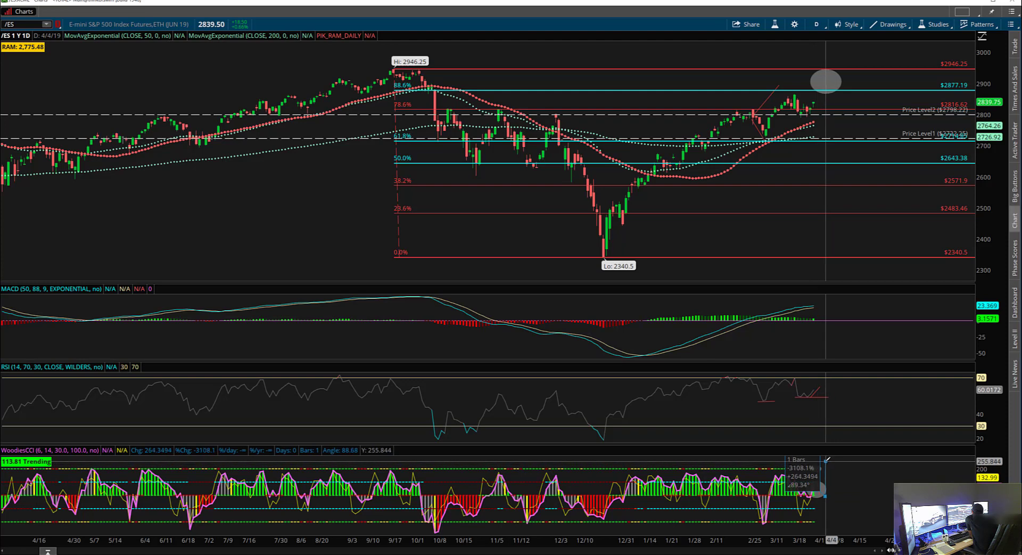
{"action": "left_click", "coordinate": [827, 459]}
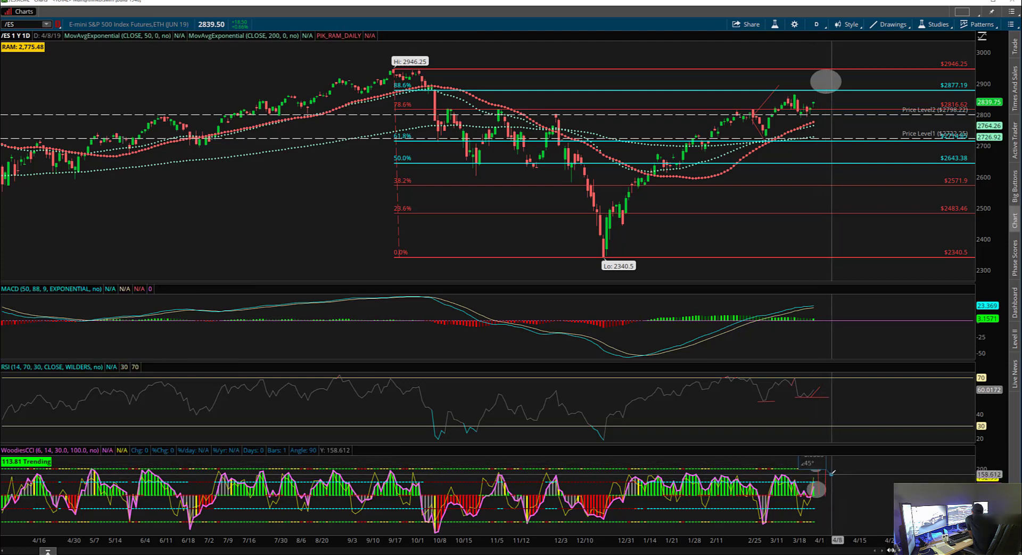
{"action": "left_click", "coordinate": [834, 493]}
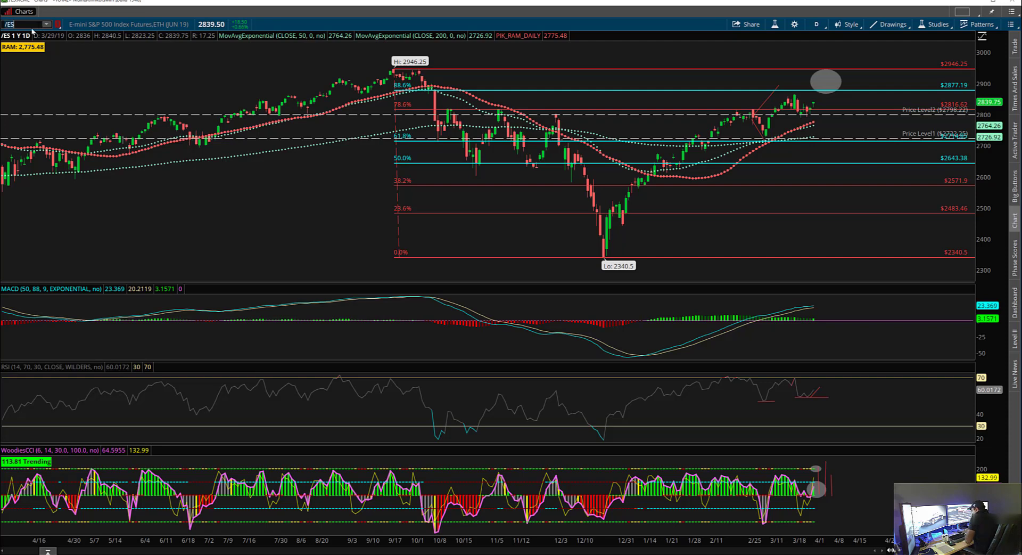
Step: Load the /YM chart and remove the old red trendlines around the recent candles in the price pane
{"action": "key", "text": "Return"}
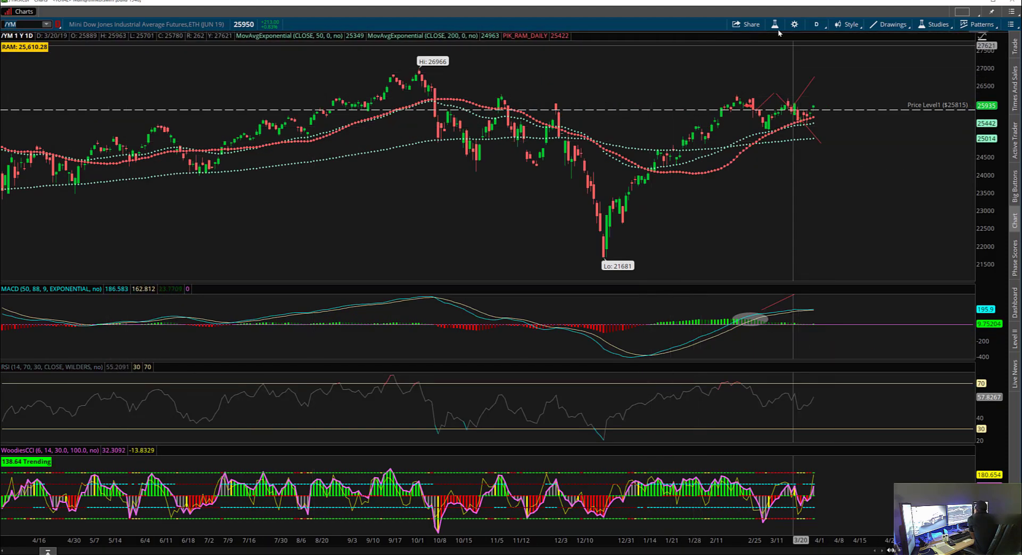
{"action": "right_click", "coordinate": [767, 103]}
{"action": "key", "text": "Escape"}
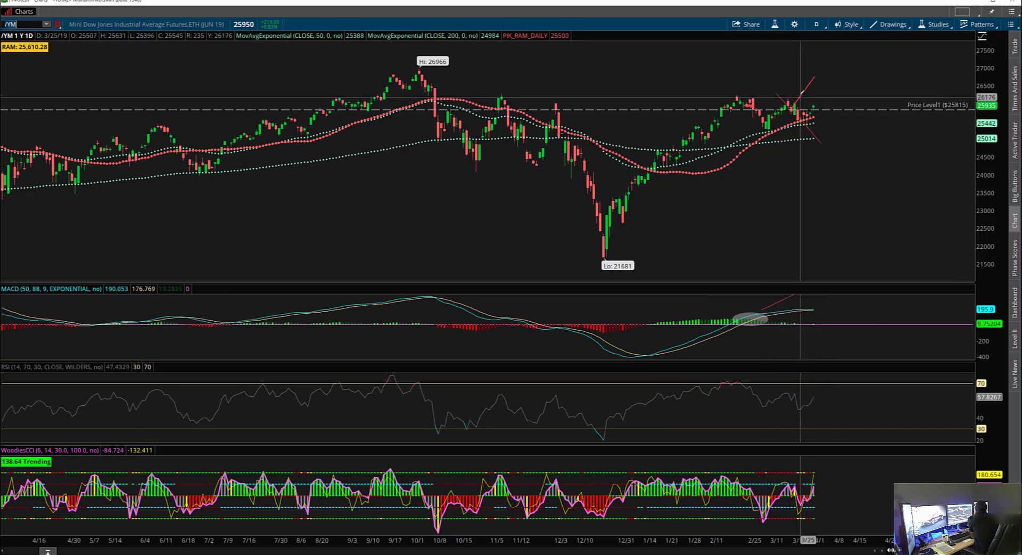
{"action": "right_click", "coordinate": [802, 99]}
{"action": "left_click", "coordinate": [829, 146]}
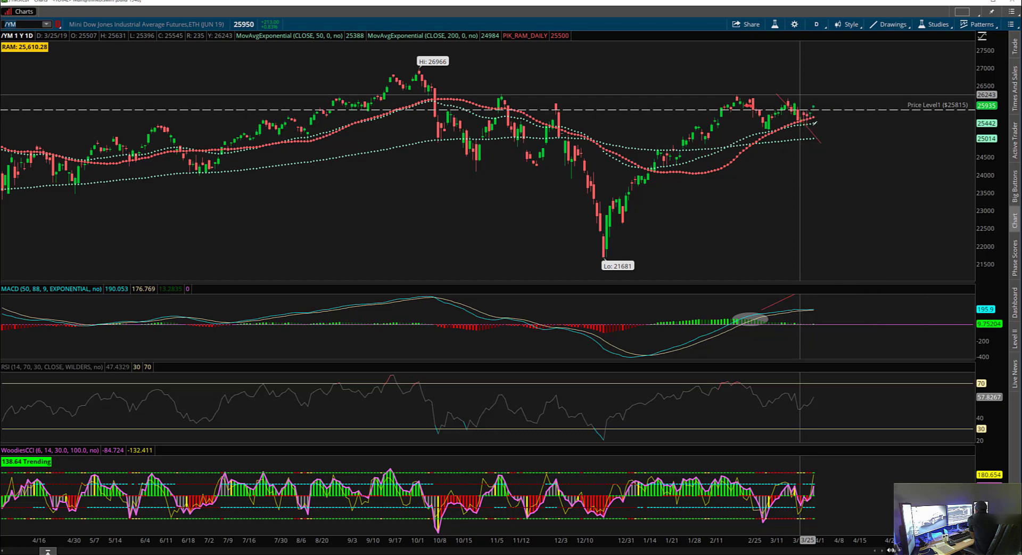
{"action": "right_click", "coordinate": [786, 105]}
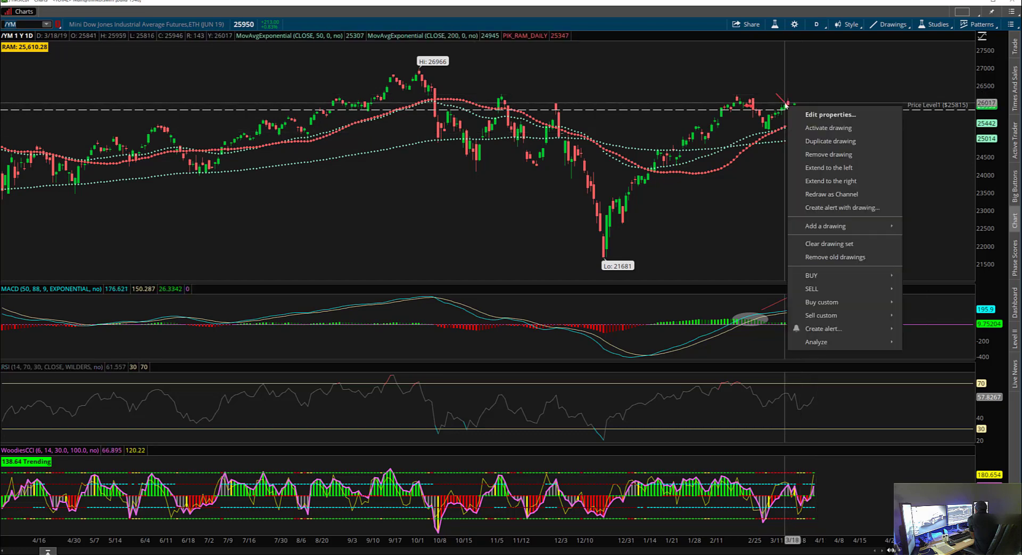
{"action": "left_click", "coordinate": [813, 142]}
{"action": "right_click", "coordinate": [810, 131]}
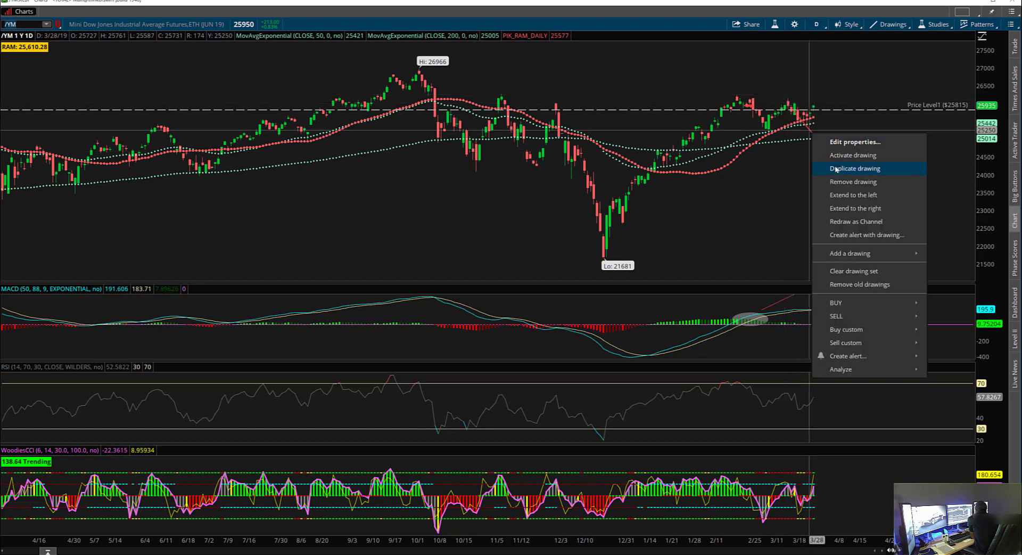
{"action": "left_click", "coordinate": [836, 170]}
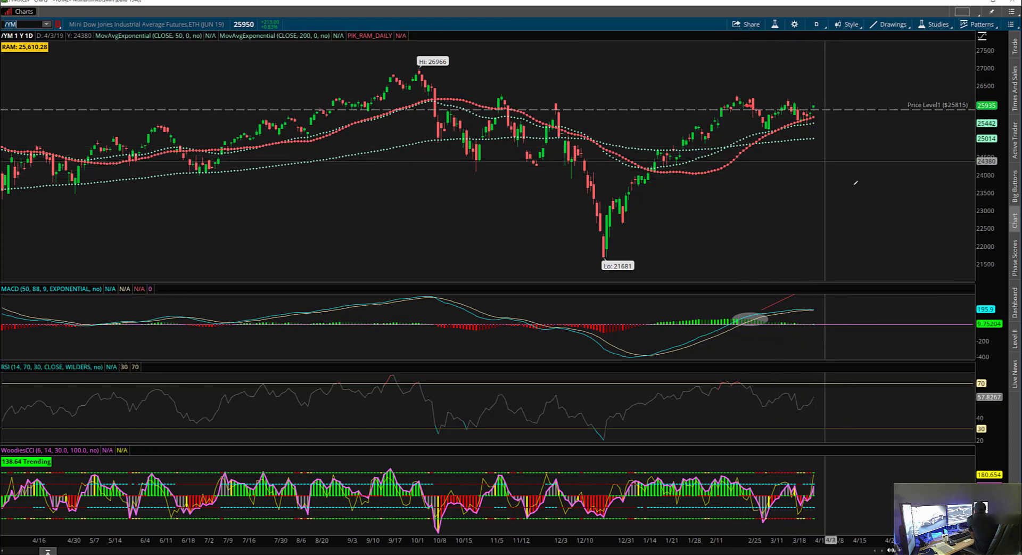
Step: Draw an oval around the late-March pullback at the moving averages and a small oval around the latest /YM candle
{"action": "left_click_drag", "start_coordinate": [984, 187], "coordinate": [984, 166]}
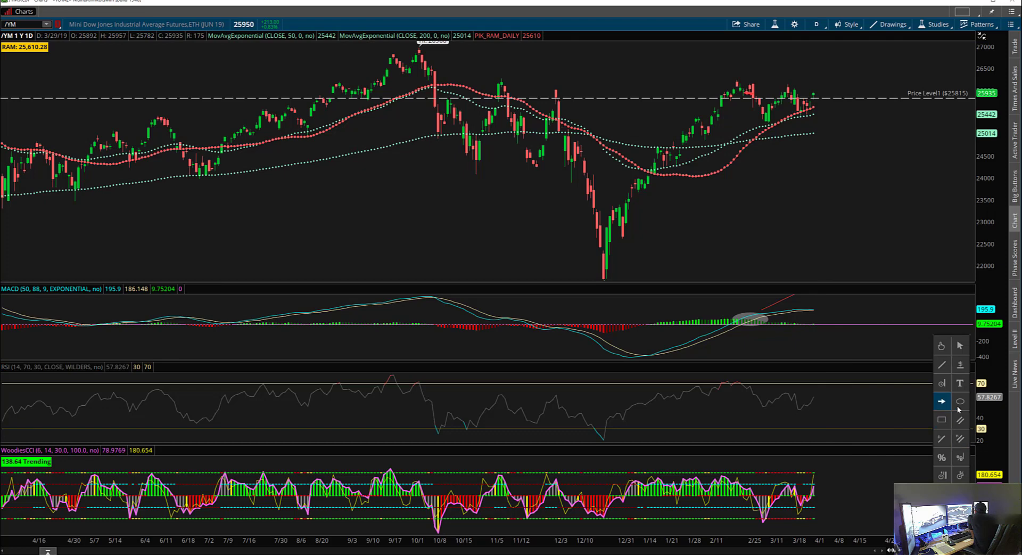
{"action": "left_click", "coordinate": [958, 403]}
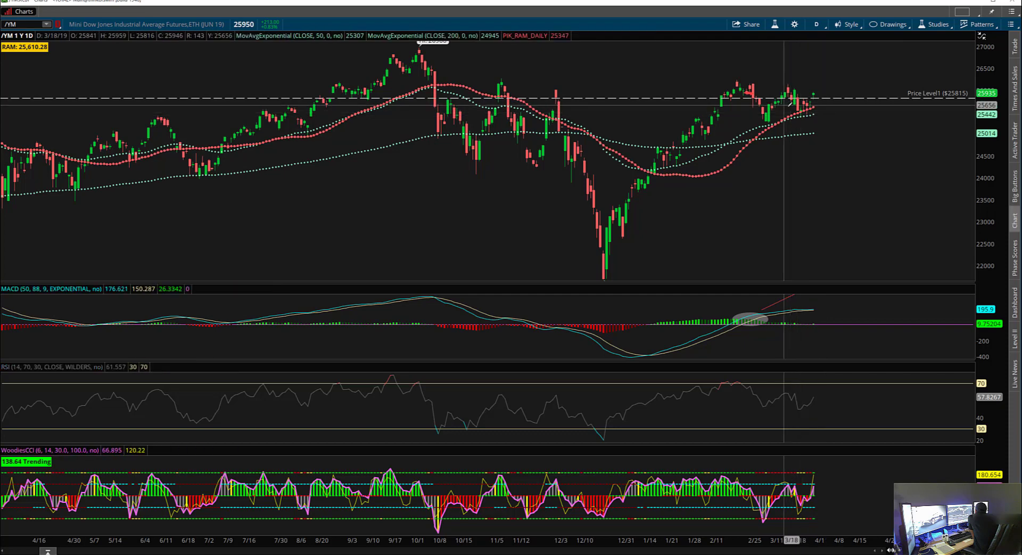
{"action": "left_click", "coordinate": [826, 119]}
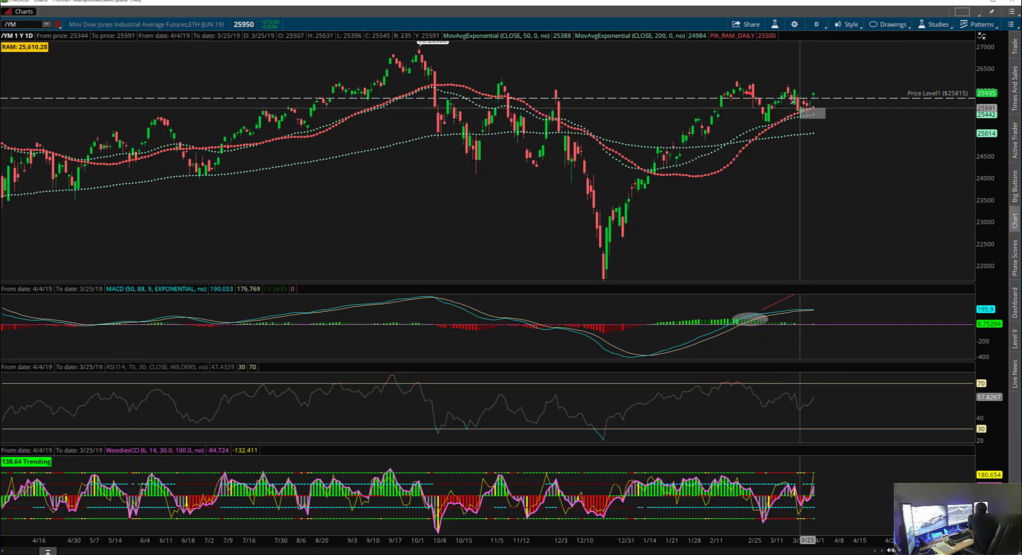
{"action": "key", "text": "Escape"}
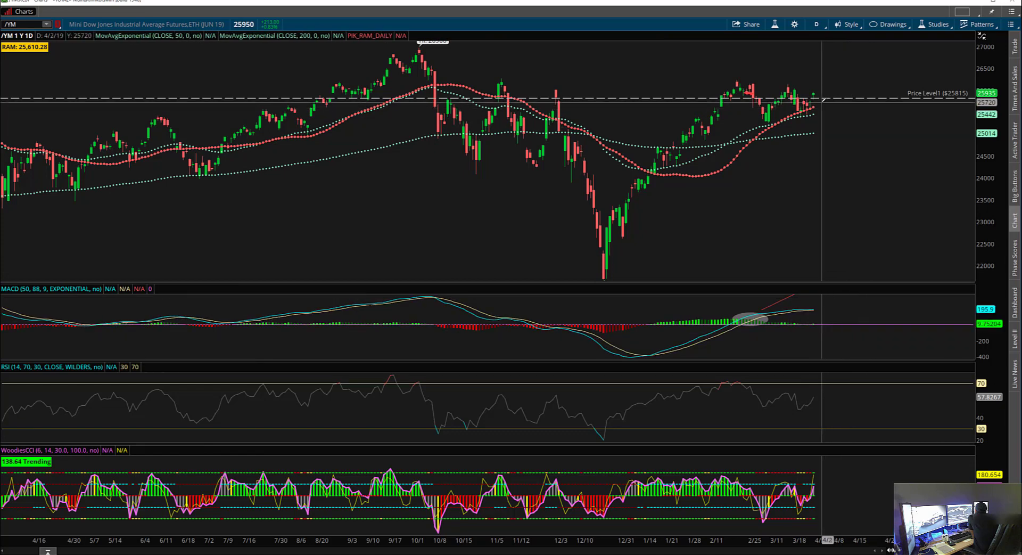
{"action": "left_click", "coordinate": [821, 101]}
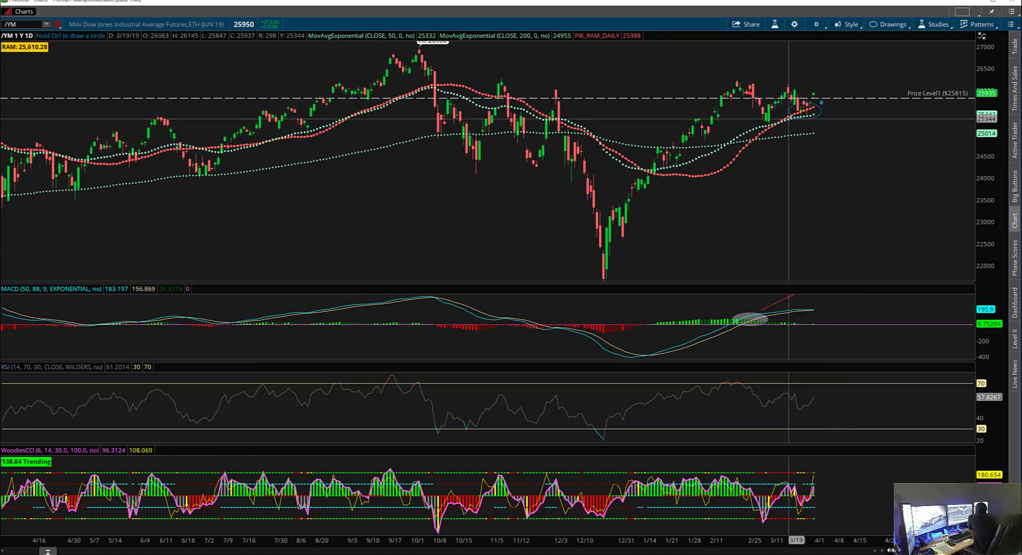
{"action": "left_click", "coordinate": [788, 118]}
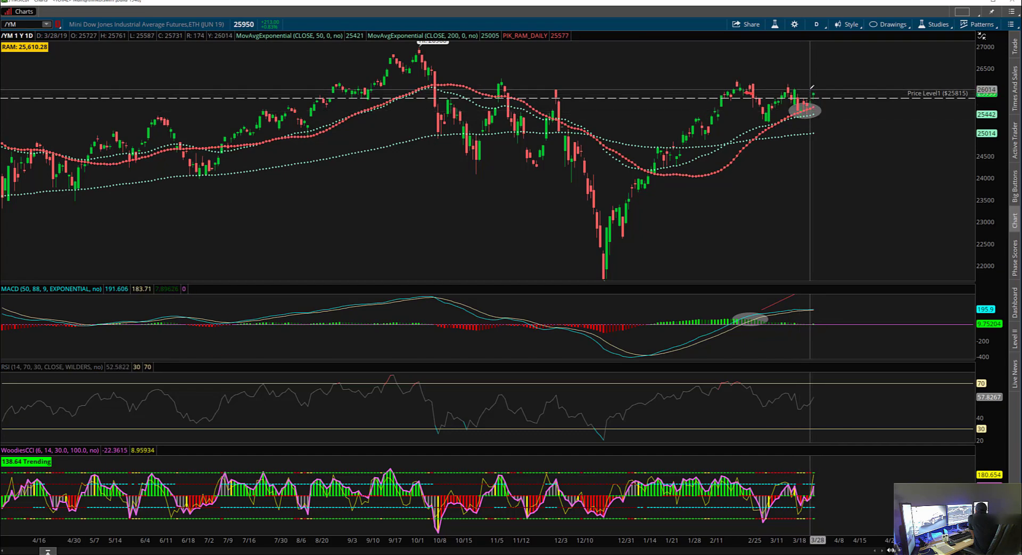
{"action": "left_click", "coordinate": [809, 89]}
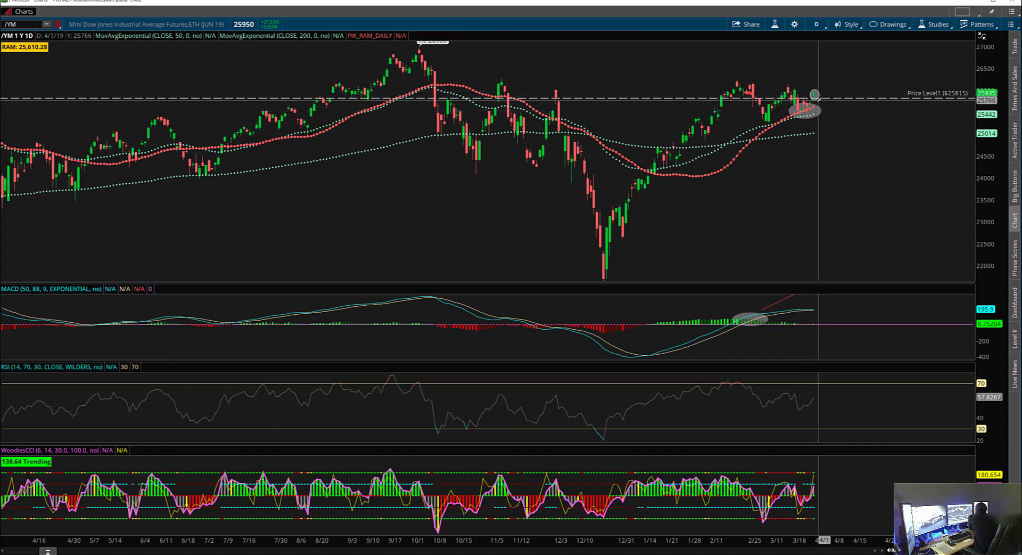
{"action": "left_click", "coordinate": [819, 100]}
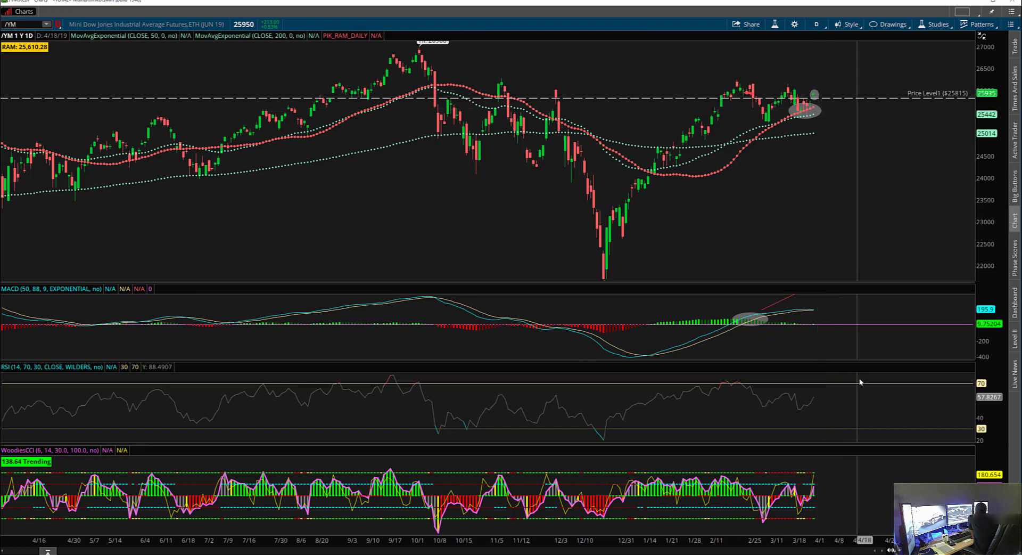
Step: Draw a rising trendline from the latest candle to about 26408, plus a short dip to about 25784 followed by a second rising trendline
{"action": "mouse_move", "coordinate": [946, 421]}
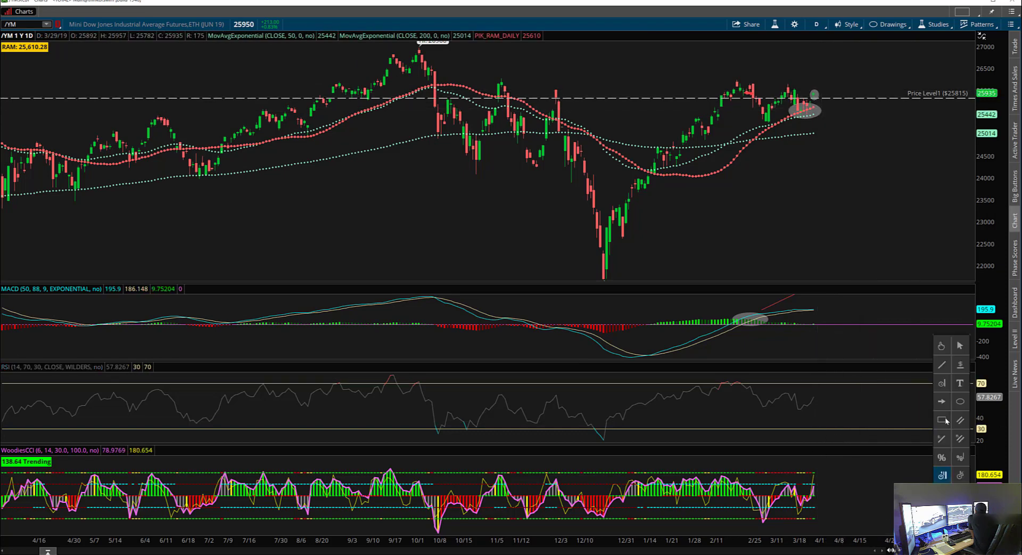
{"action": "left_click", "coordinate": [942, 364]}
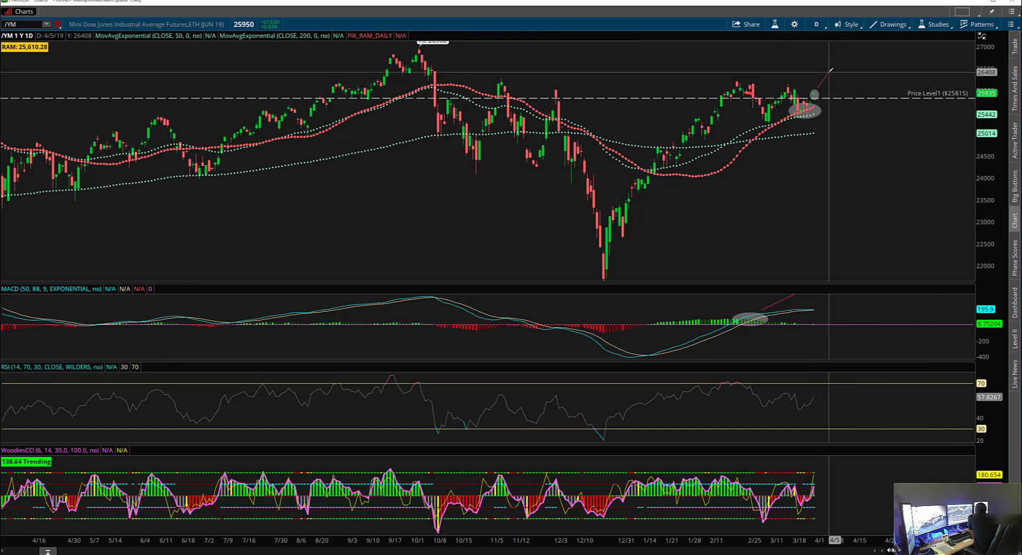
{"action": "left_click", "coordinate": [829, 72]}
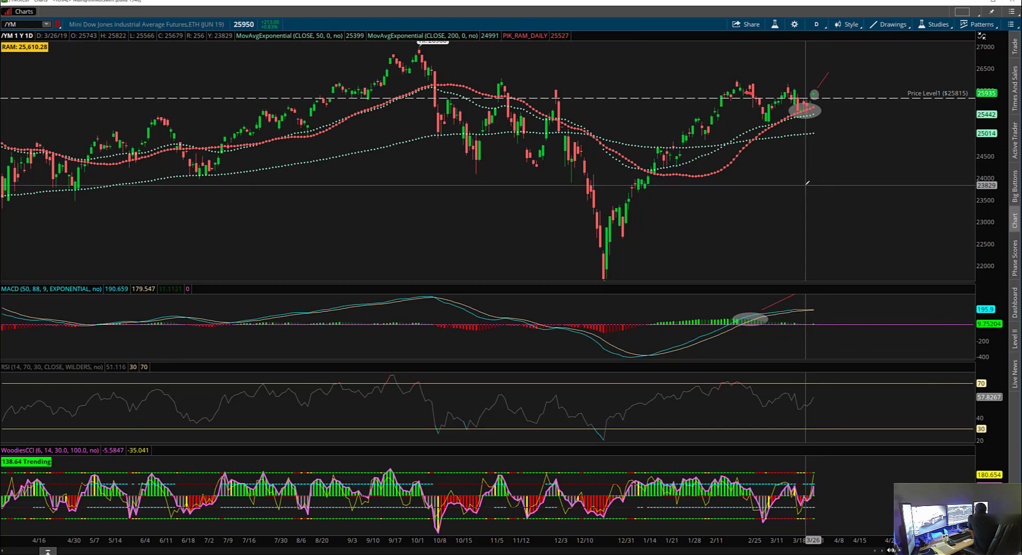
{"action": "left_click", "coordinate": [818, 91]}
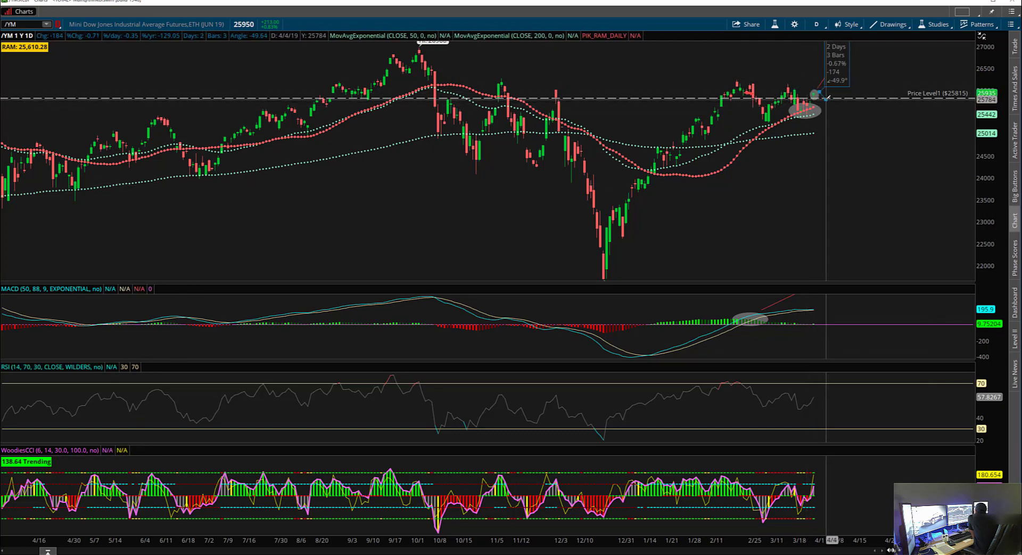
{"action": "left_click", "coordinate": [844, 68]}
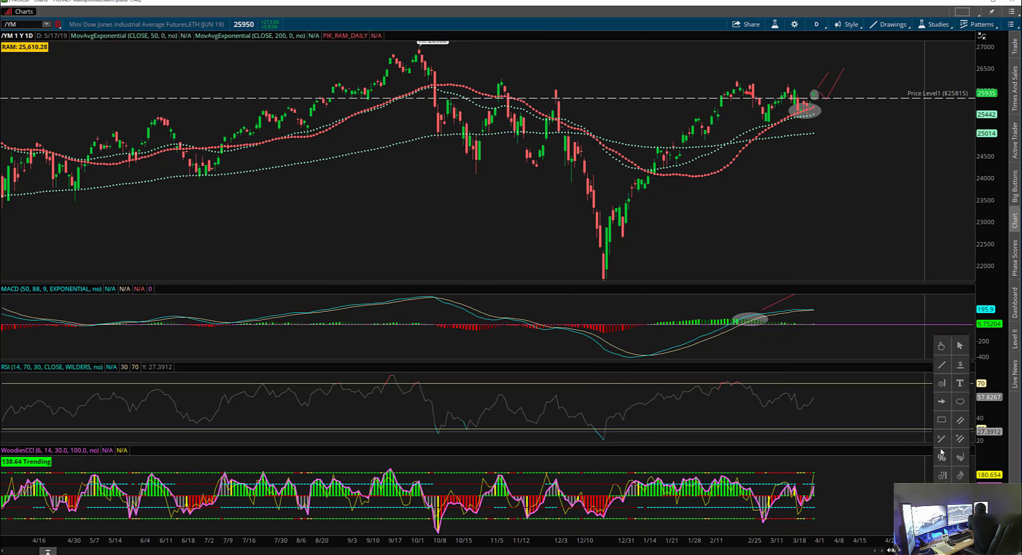
Step: Draw a Fibonacci retracement from the early-October high at about 26977 down to the December low level at about 21691
{"action": "left_click", "coordinate": [942, 455]}
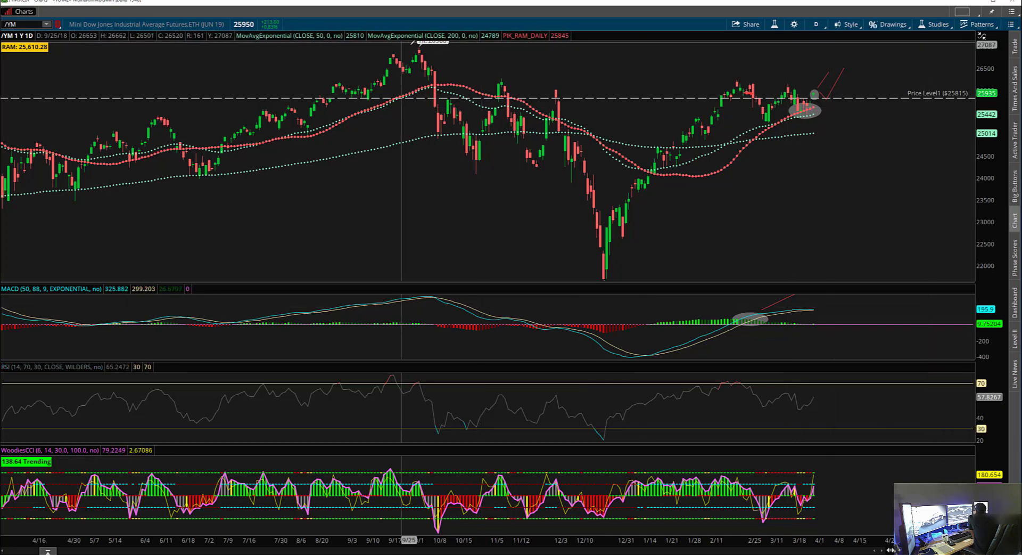
{"action": "left_click", "coordinate": [419, 46]}
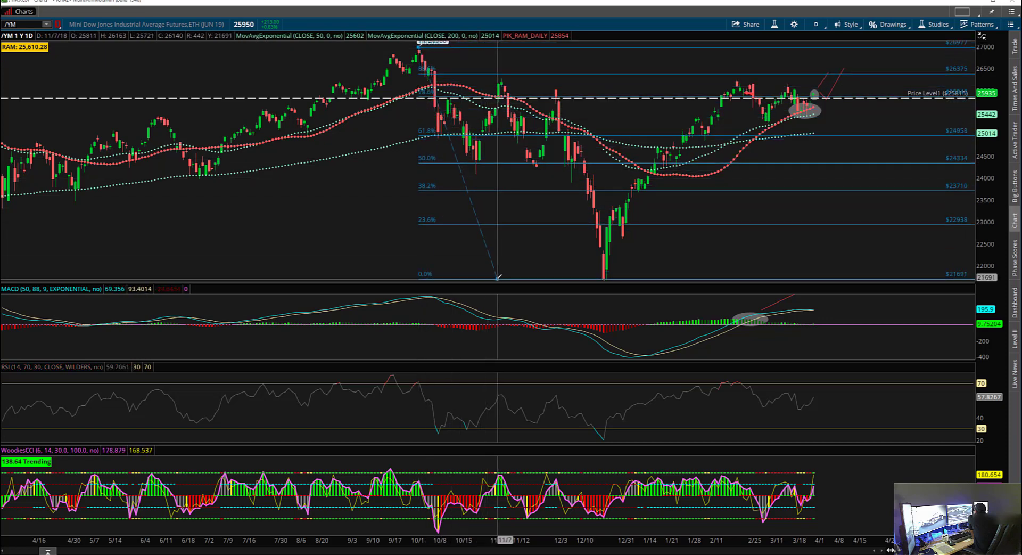
{"action": "left_click", "coordinate": [498, 277]}
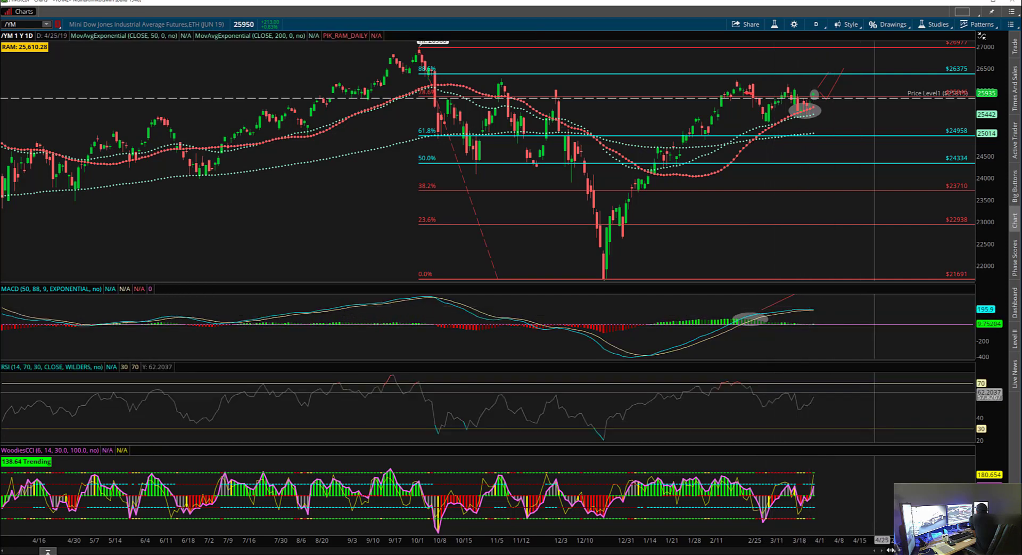
Step: Draw a small oval around the newest end of the MACD lines
{"action": "mouse_move", "coordinate": [943, 343]}
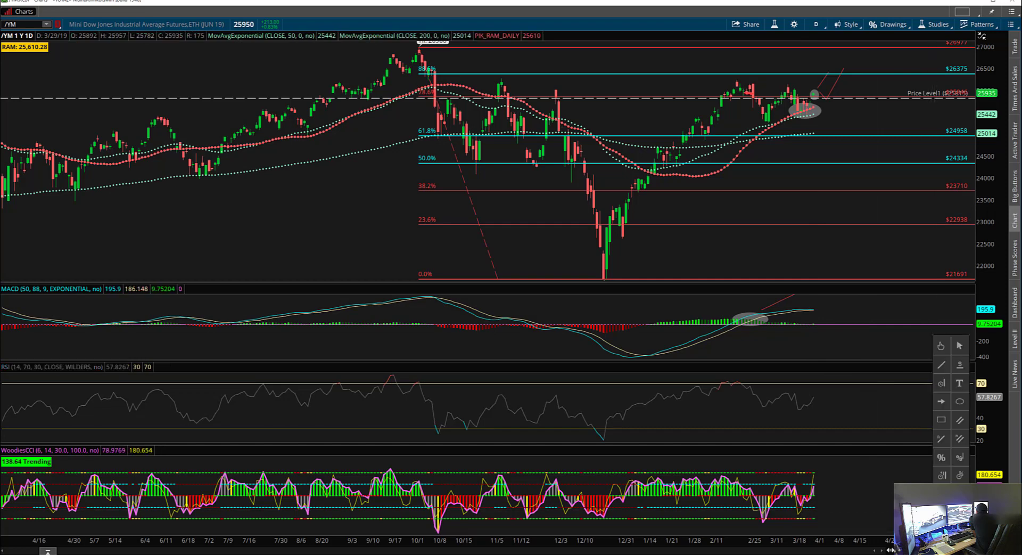
{"action": "left_click", "coordinate": [960, 400]}
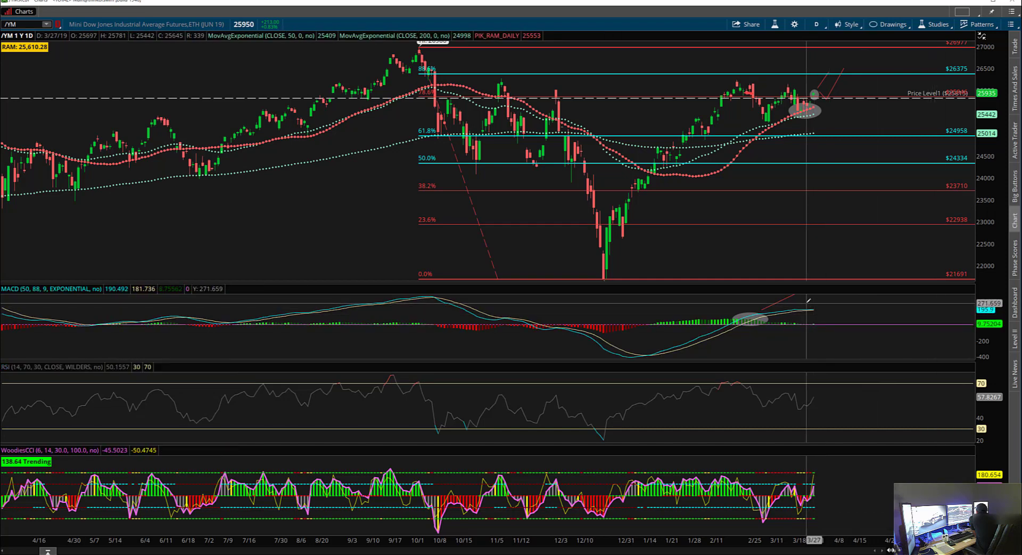
{"action": "left_click_drag", "start_coordinate": [807, 303], "coordinate": [819, 316]}
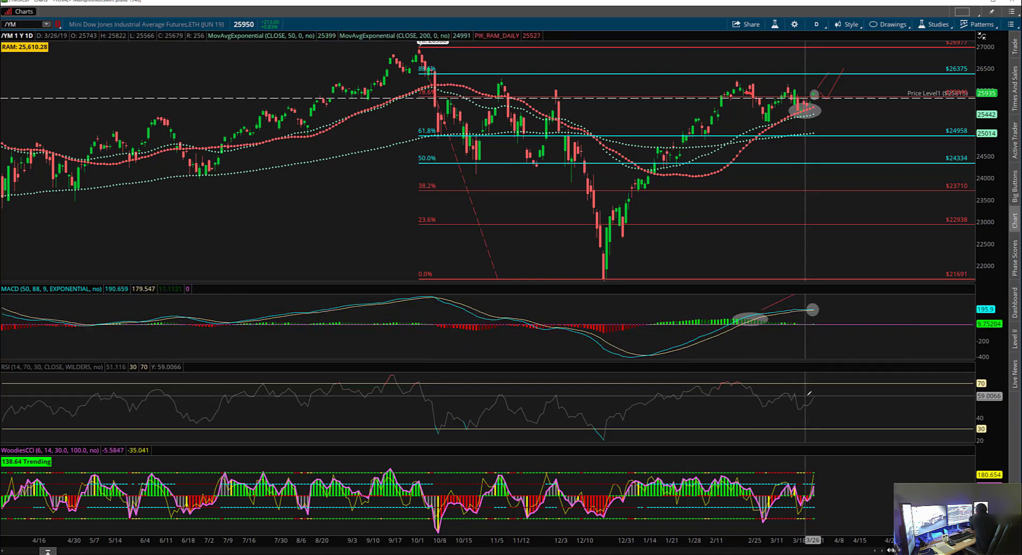
Step: Draw a rising trendline off the late-March RSI low and short horizontal trendlines at the early-March low, the following high and the late-March low
{"action": "mouse_move", "coordinate": [951, 410]}
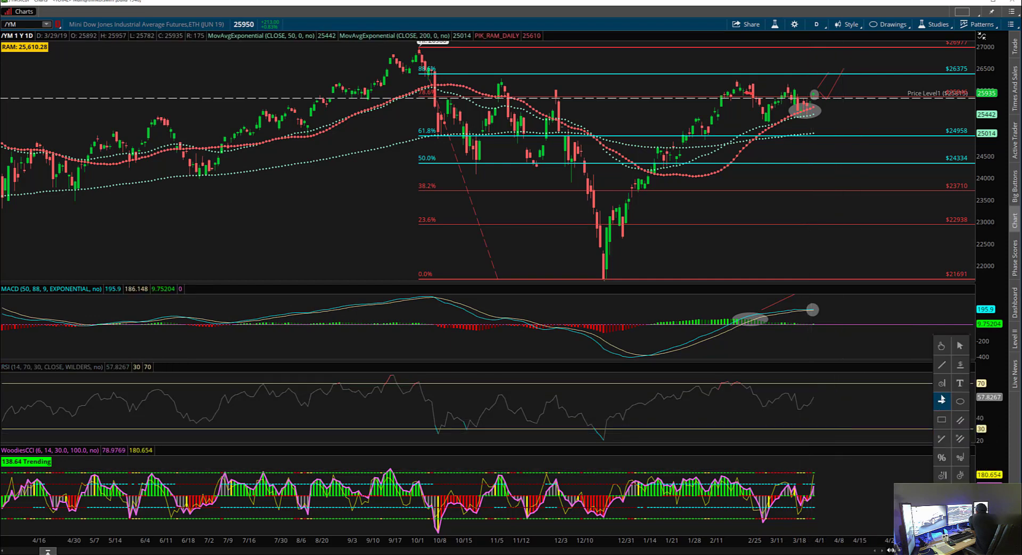
{"action": "left_click", "coordinate": [942, 367]}
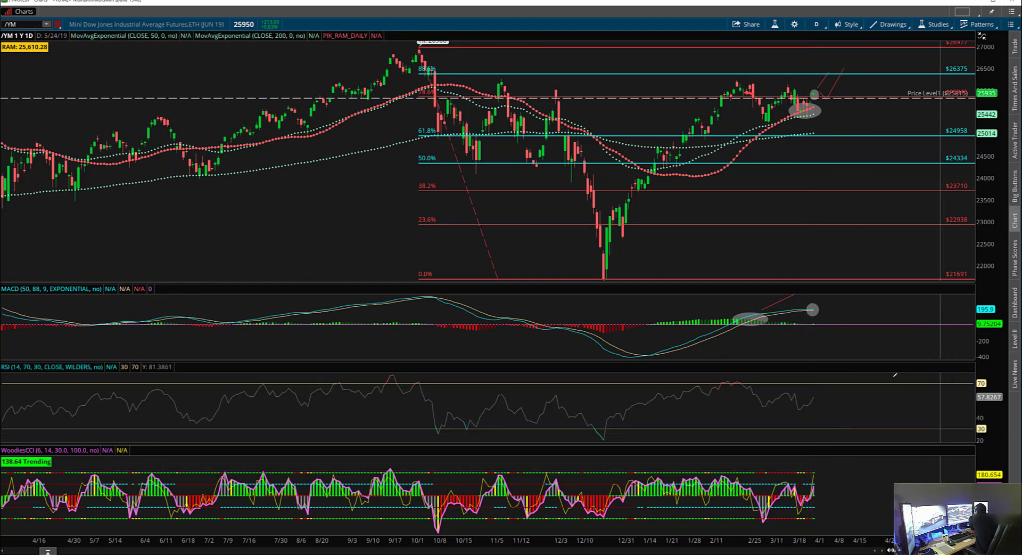
{"action": "left_click", "coordinate": [801, 412]}
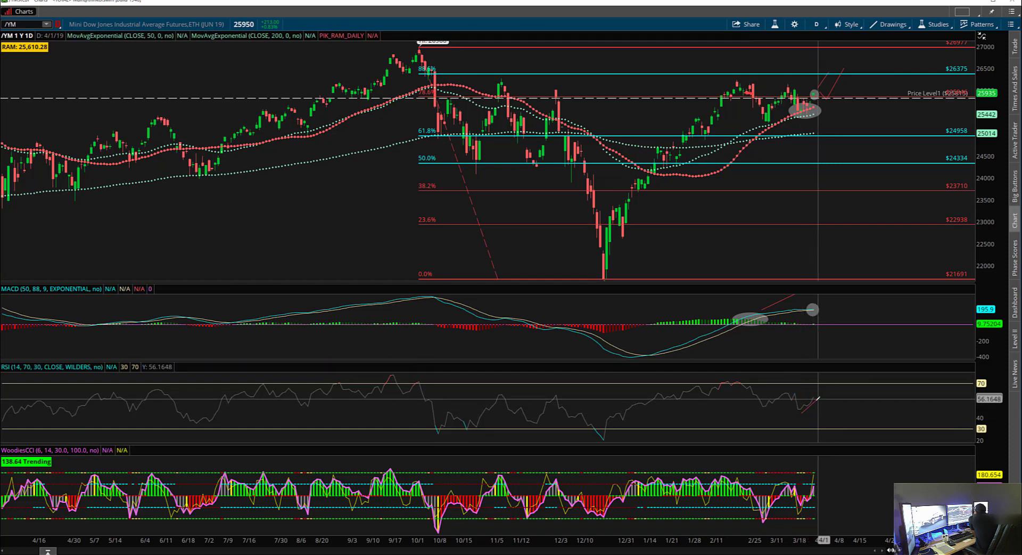
{"action": "left_click", "coordinate": [818, 397]}
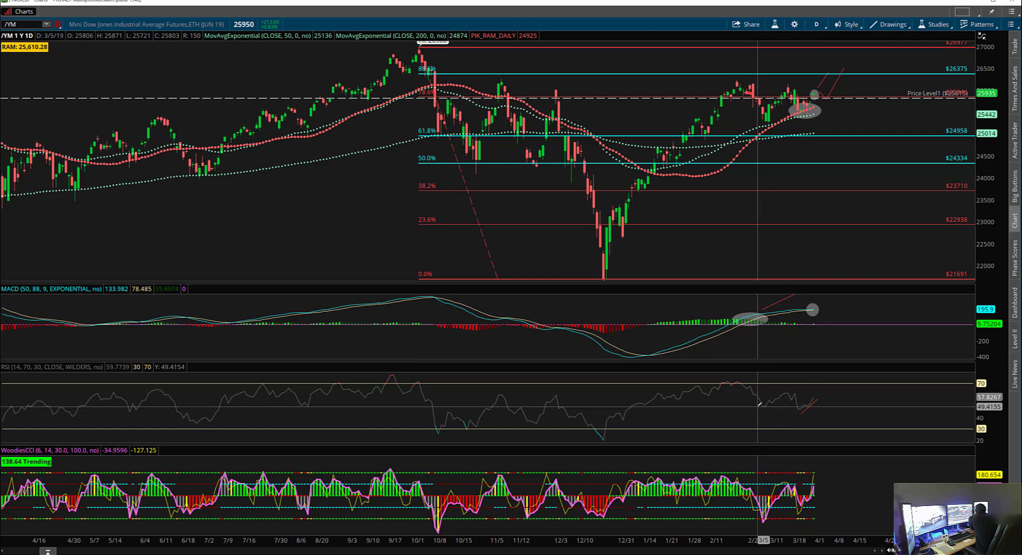
{"action": "left_click", "coordinate": [756, 407]}
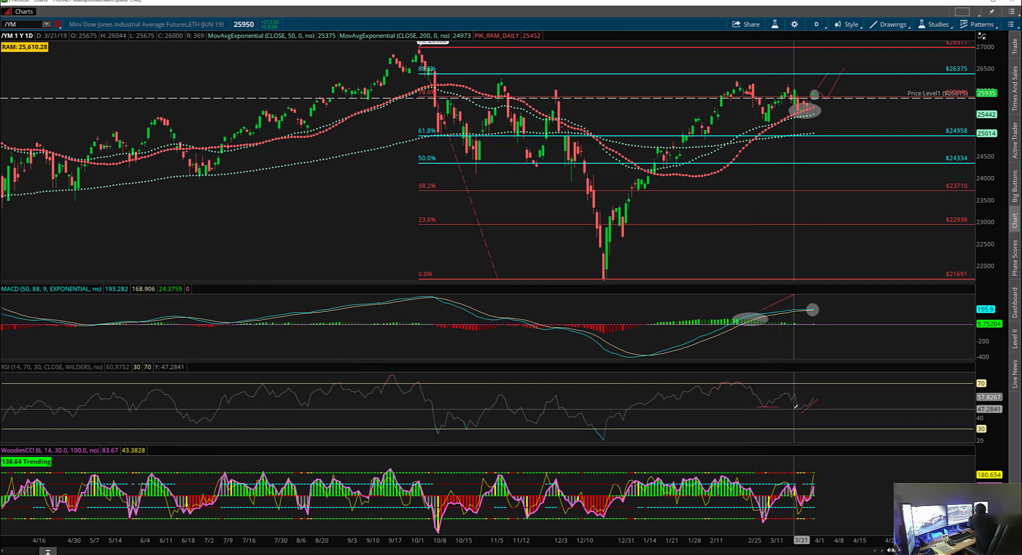
{"action": "left_click", "coordinate": [794, 409]}
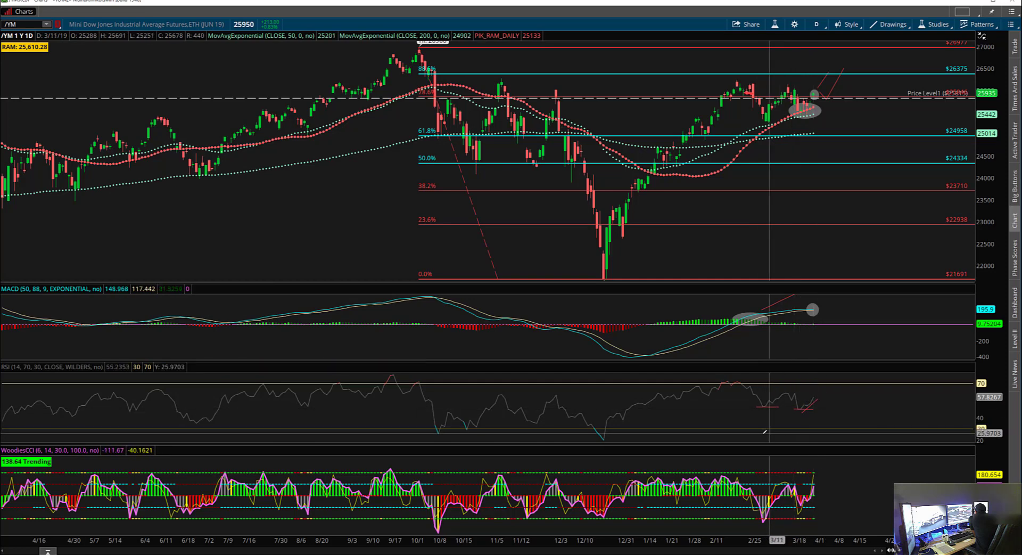
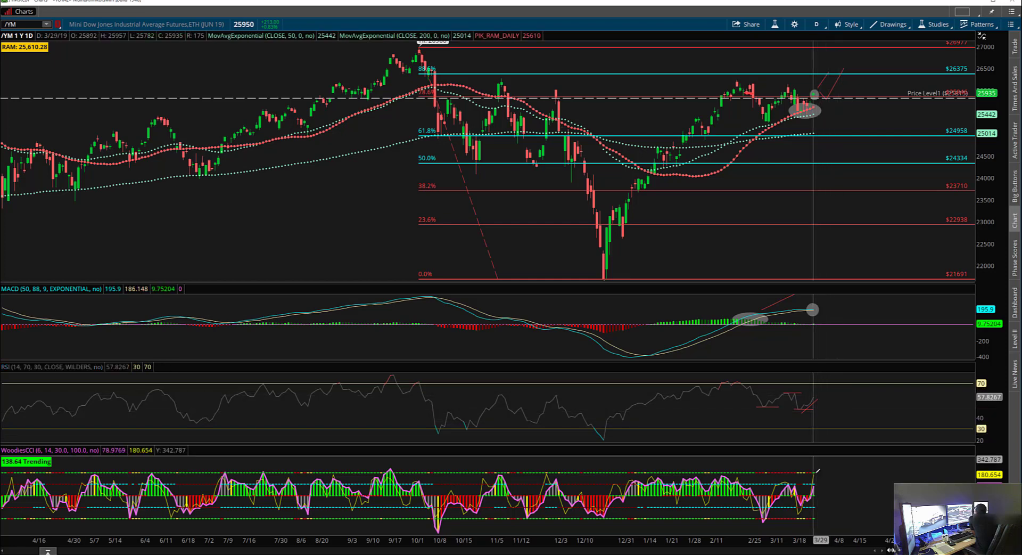
Step: Enlarge the WoodiesCCI pane and draw ovals around the latest peak near the 200 level and around the newest bars above zero
{"action": "left_click_drag", "start_coordinate": [807, 449], "coordinate": [787, 373]}
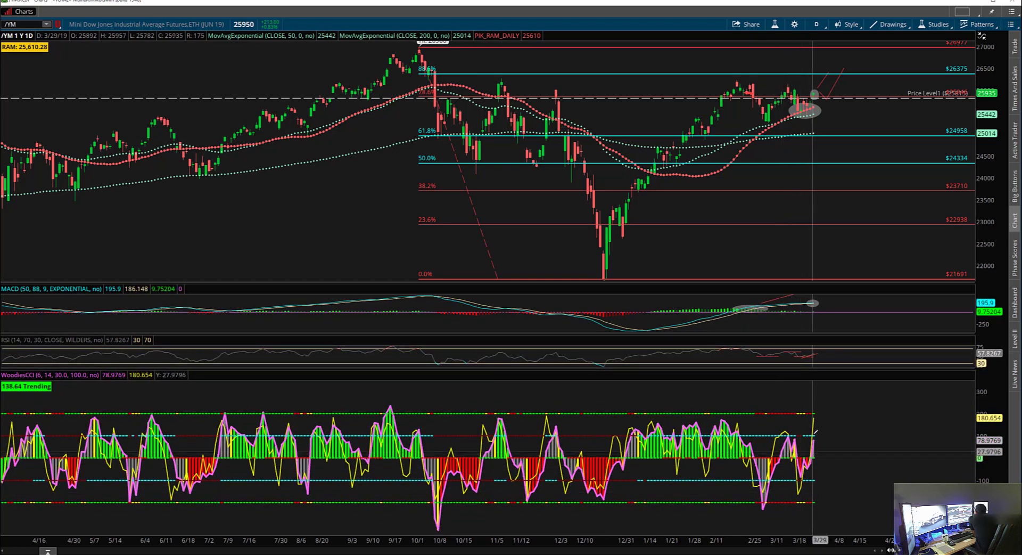
{"action": "left_click", "coordinate": [813, 410]}
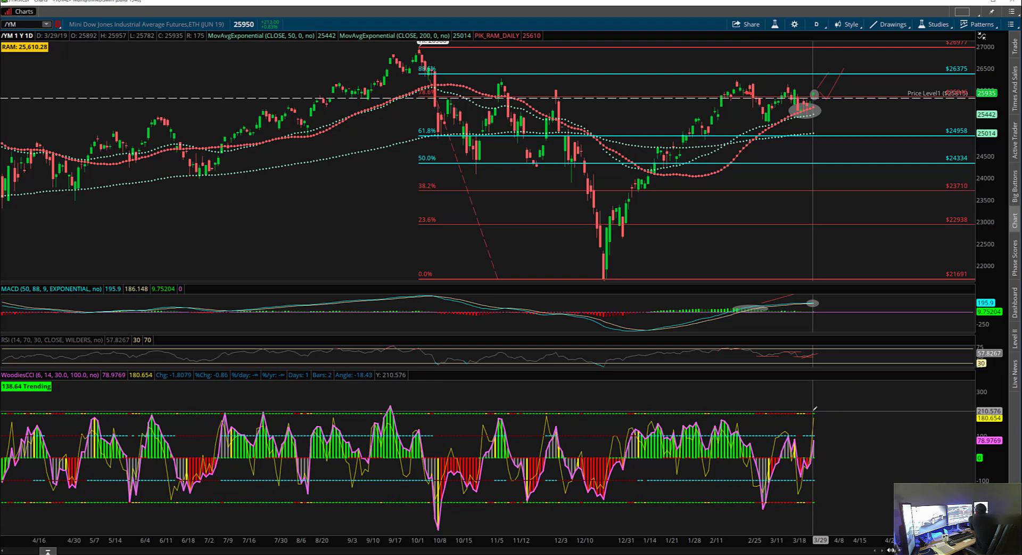
{"action": "mouse_move", "coordinate": [941, 453]}
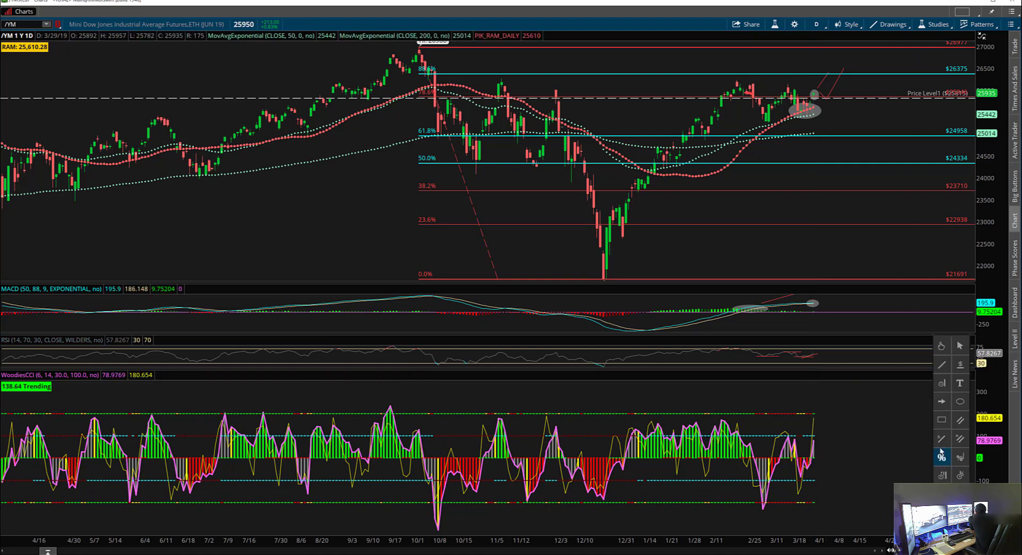
{"action": "left_click", "coordinate": [960, 401]}
{"action": "left_click", "coordinate": [802, 408]}
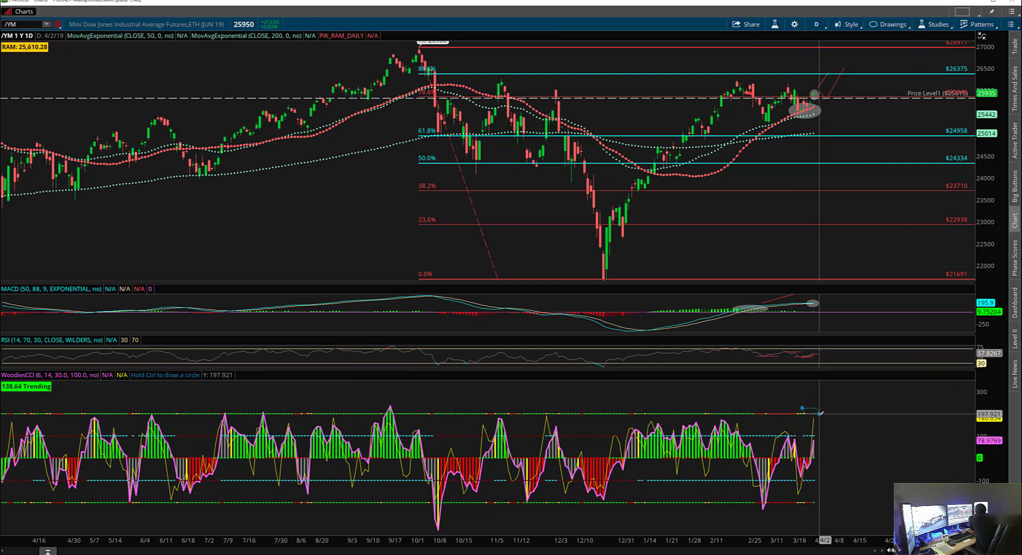
{"action": "left_click", "coordinate": [823, 413]}
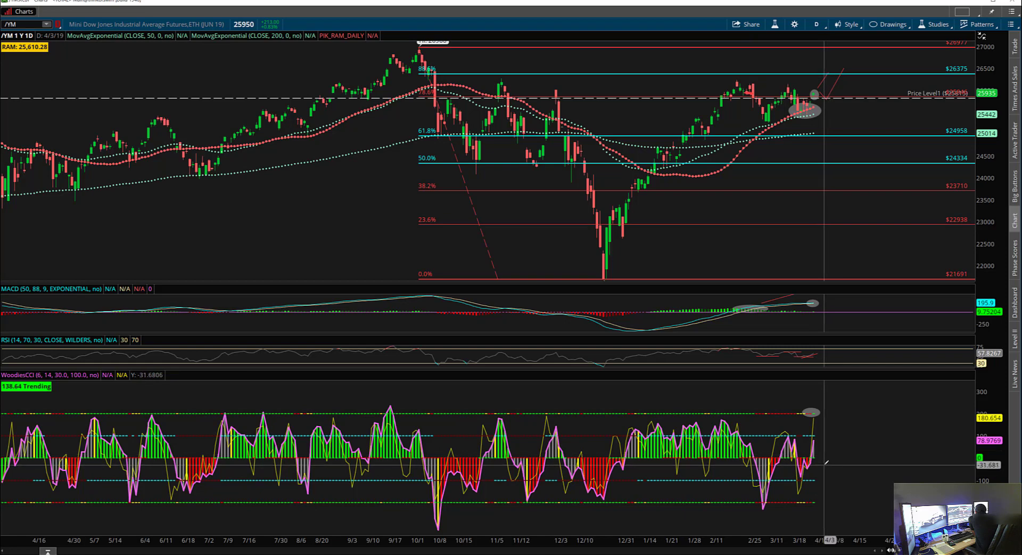
{"action": "left_click", "coordinate": [807, 439]}
{"action": "left_click", "coordinate": [826, 454]}
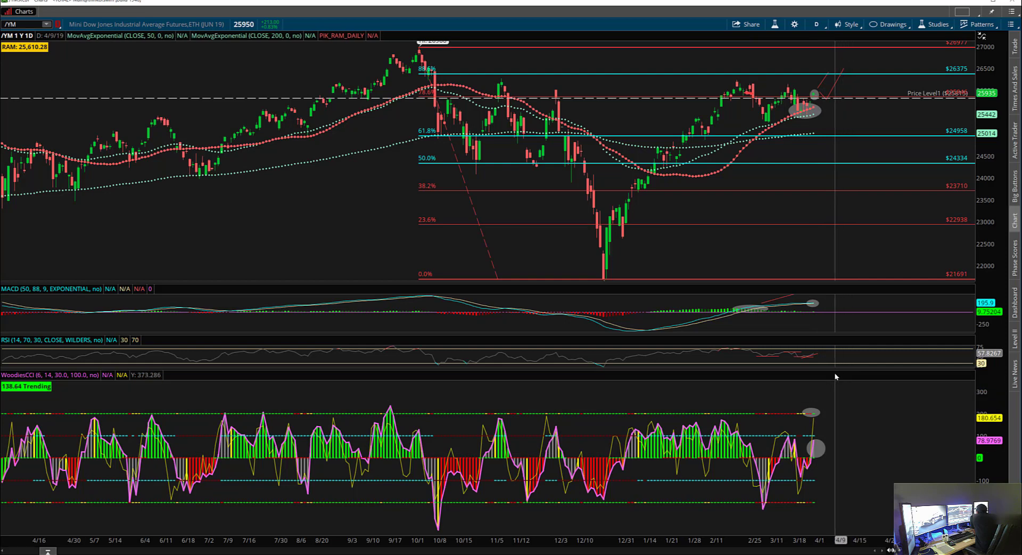
Step: Enlarge the RSI pane at the expense of the WoodiesCCI pane
{"action": "left_click_drag", "start_coordinate": [835, 372], "coordinate": [833, 435]}
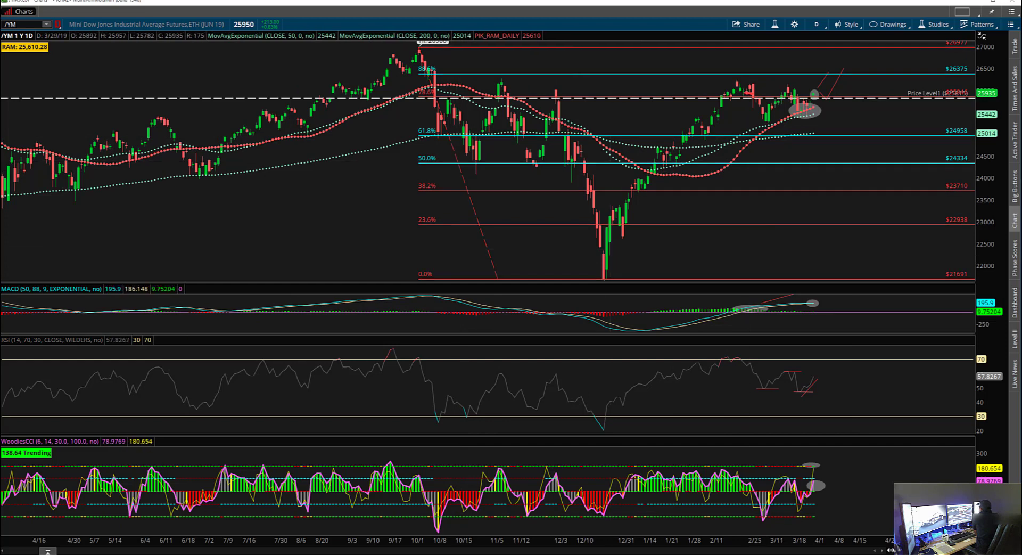
{"action": "mouse_move", "coordinate": [933, 459]}
{"action": "left_click", "coordinate": [942, 347]}
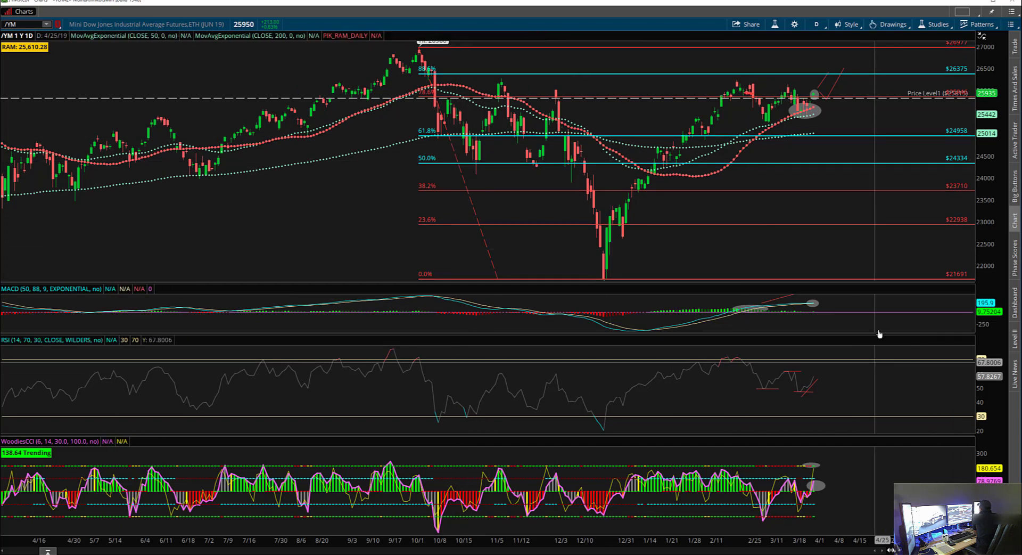
Step: Remove both overlapping Fibonacci retracements from the /YM price chart
{"action": "right_click", "coordinate": [452, 147]}
{"action": "left_click", "coordinate": [486, 184]}
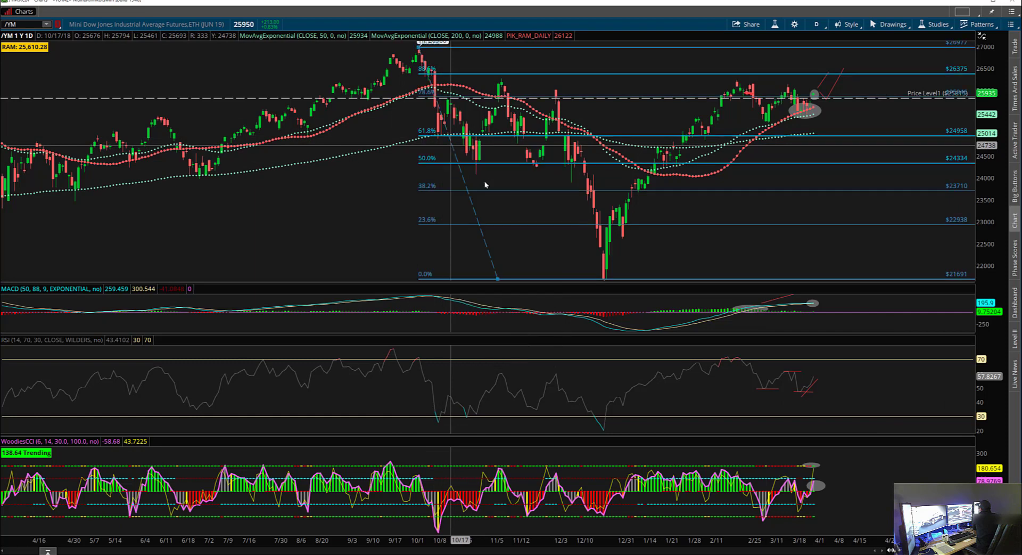
{"action": "right_click", "coordinate": [467, 179]}
{"action": "mouse_move", "coordinate": [491, 218]}
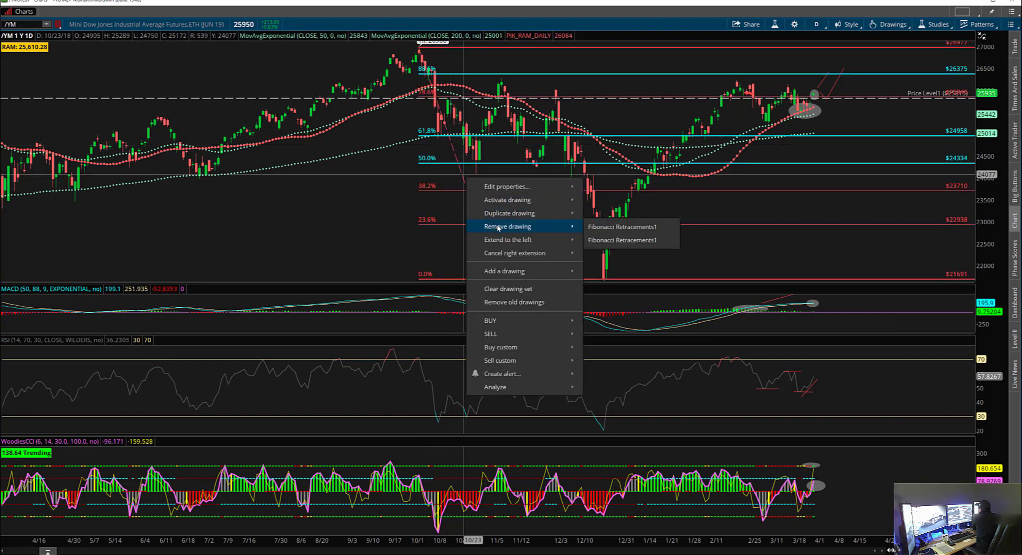
{"action": "left_click", "coordinate": [596, 229]}
{"action": "right_click", "coordinate": [470, 195]}
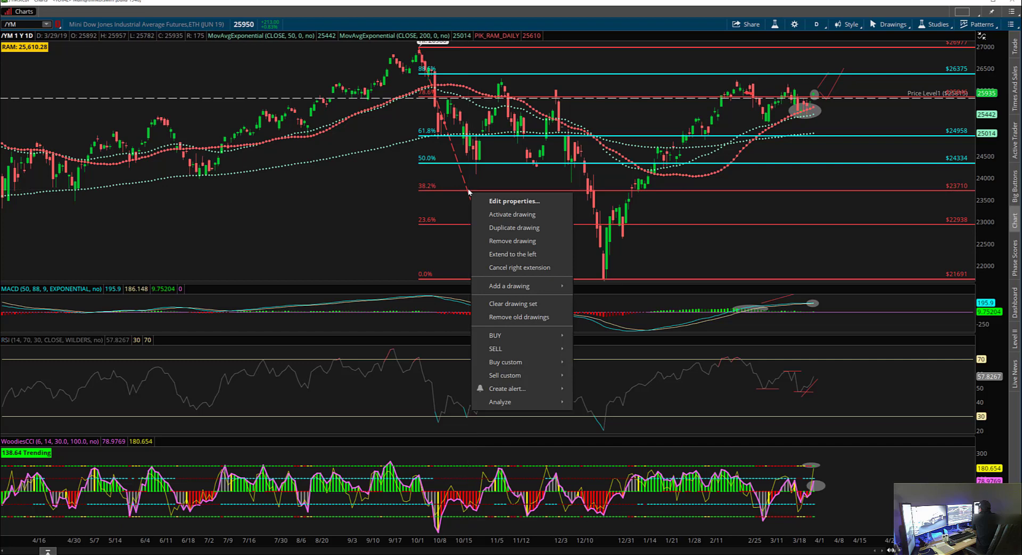
{"action": "left_click", "coordinate": [525, 245]}
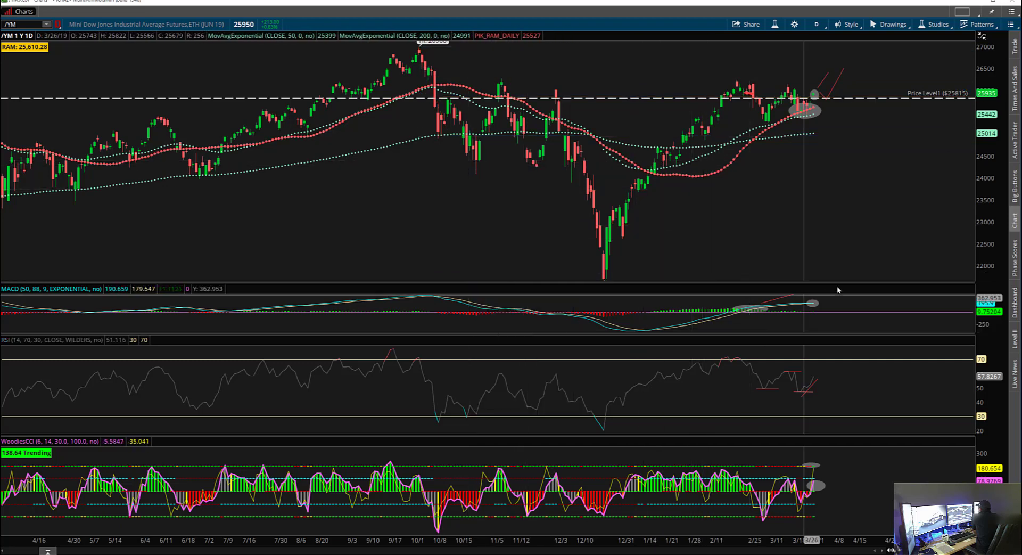
Step: Enlarge the price pane and add the BollingerBands study with its default settings (CLOSE, 0, 20, -2.0, 2.0, SIMPLE)
{"action": "left_click_drag", "start_coordinate": [835, 283], "coordinate": [824, 394]}
{"action": "left_click", "coordinate": [775, 23]}
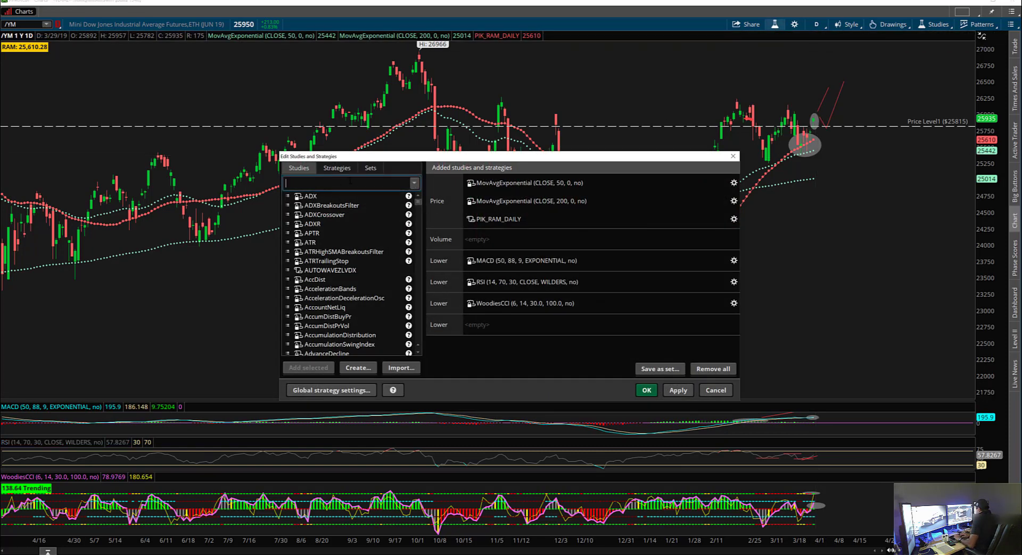
{"action": "type", "text": "bollin"}
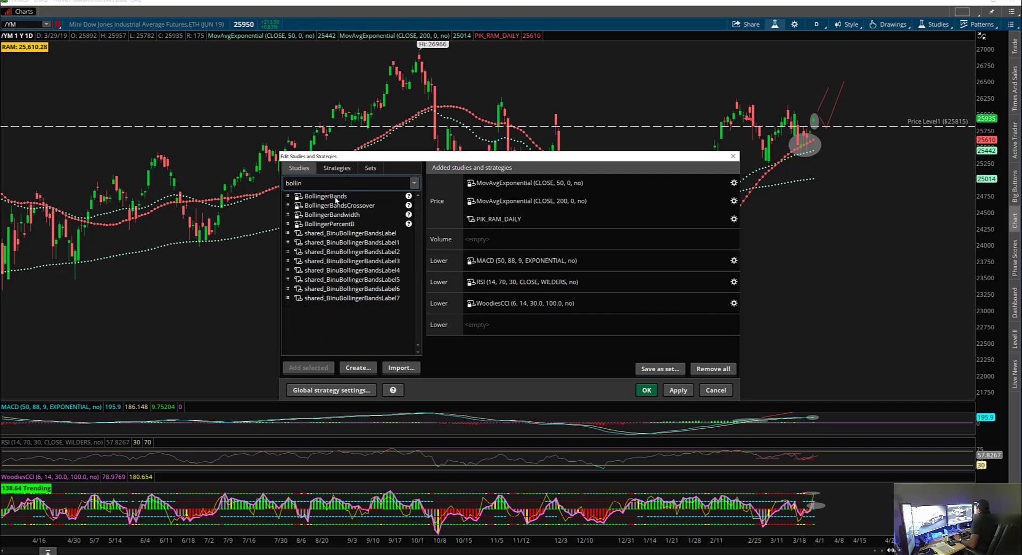
{"action": "double_click", "coordinate": [336, 198]}
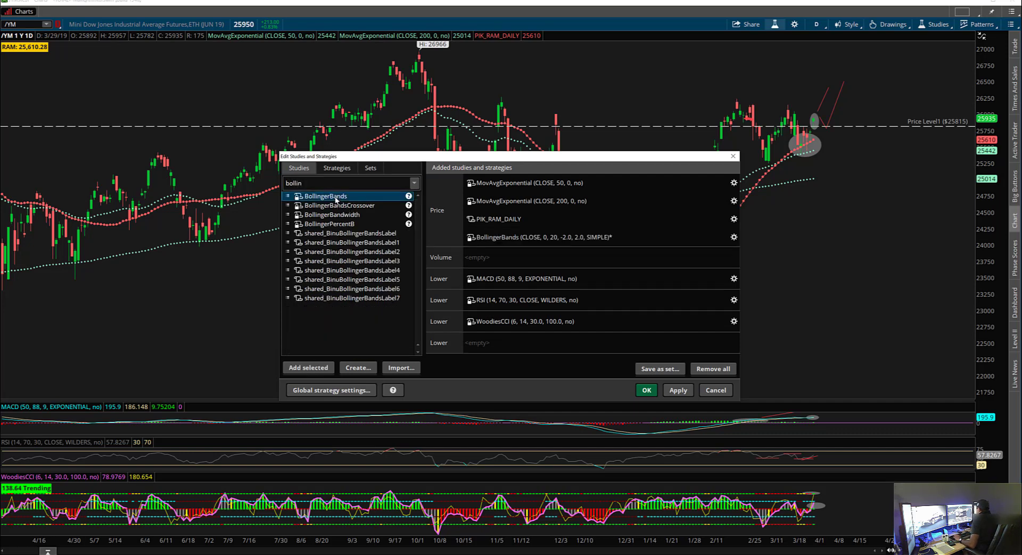
{"action": "left_click", "coordinate": [645, 391]}
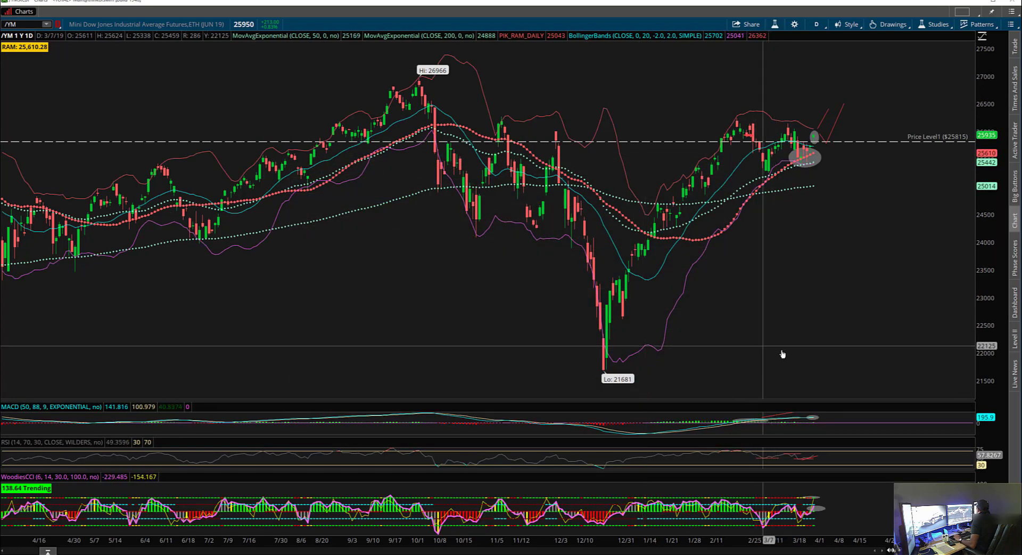
Step: Remove the drawings older than 21 days from the Default drawing set
{"action": "left_click_drag", "start_coordinate": [708, 539], "coordinate": [939, 293]}
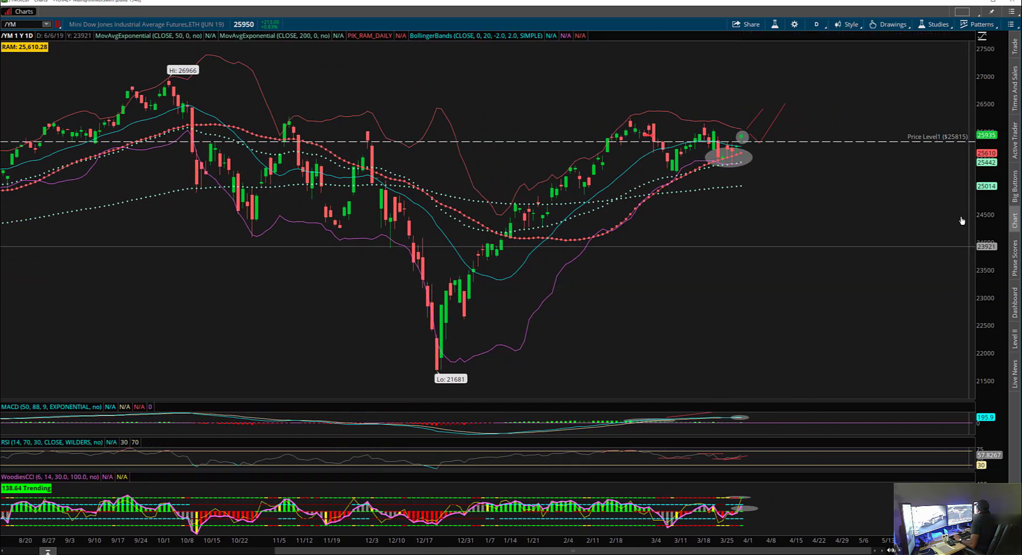
{"action": "right_click", "coordinate": [759, 141]}
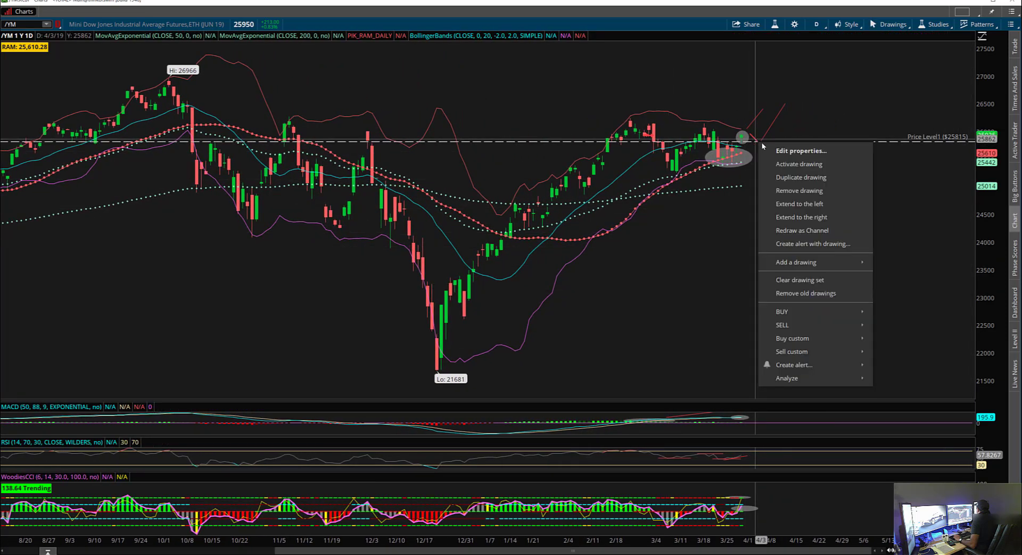
{"action": "left_click", "coordinate": [806, 293]}
{"action": "left_click", "coordinate": [547, 321]}
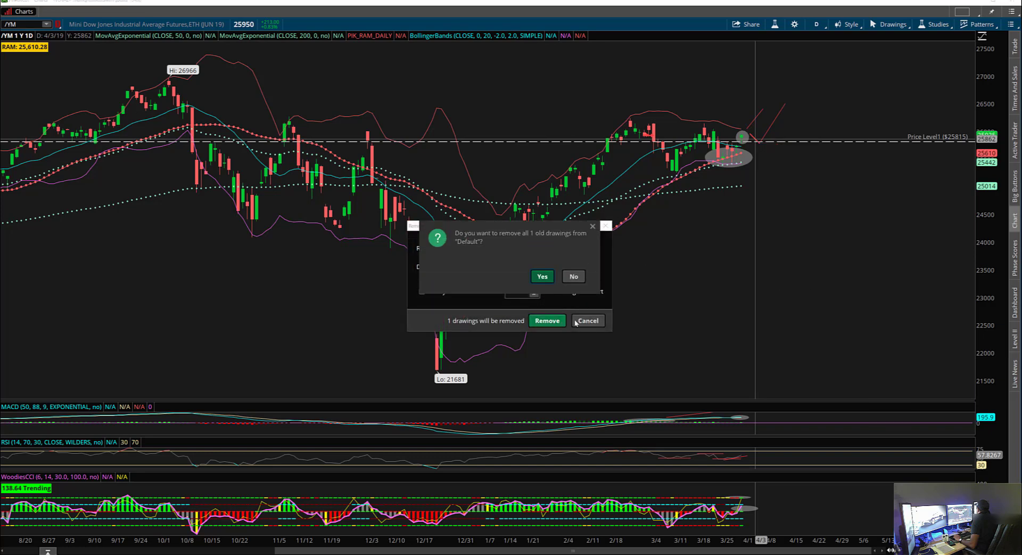
{"action": "left_click", "coordinate": [541, 276]}
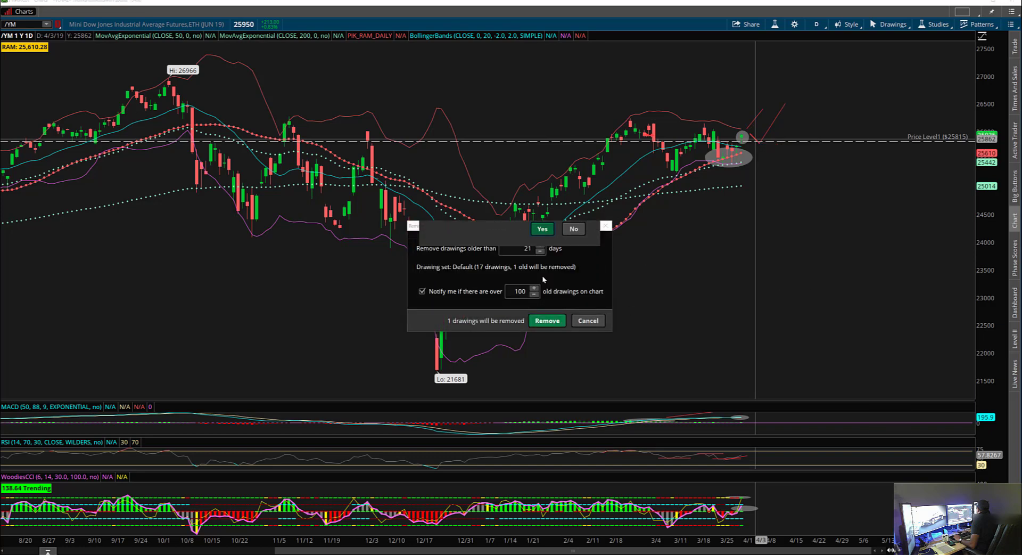
{"action": "left_click", "coordinate": [588, 320]}
Step: Remove the two rising projection trendlines and the two ovals around the newest /YM price bars
{"action": "right_click", "coordinate": [755, 125]}
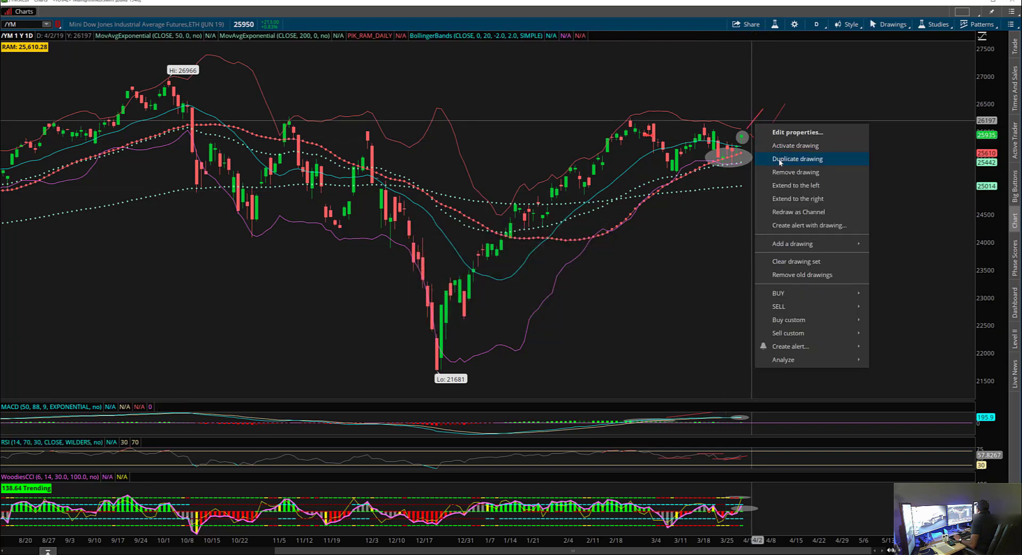
{"action": "right_click", "coordinate": [772, 130]}
{"action": "right_click", "coordinate": [772, 128]}
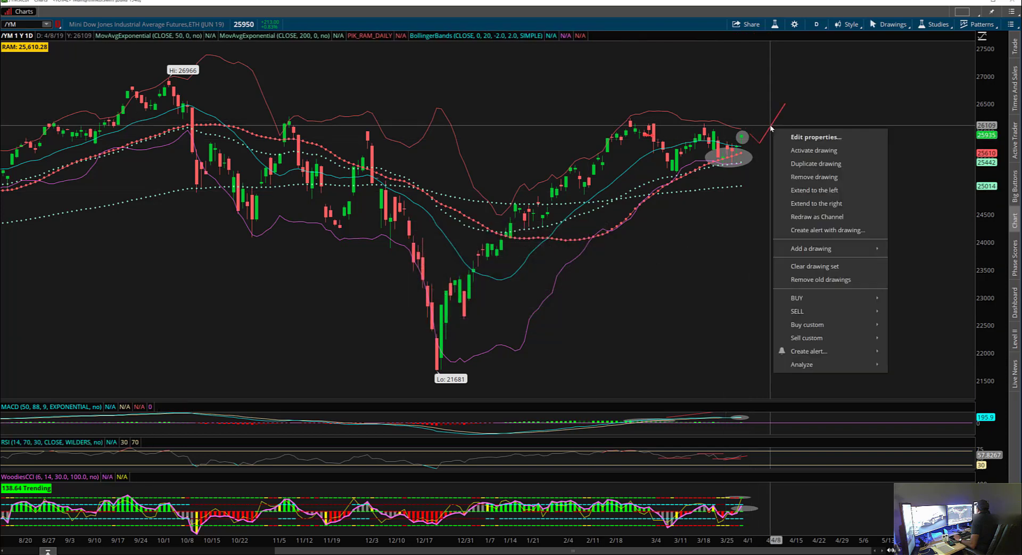
{"action": "left_click", "coordinate": [796, 165]}
{"action": "right_click", "coordinate": [749, 143]}
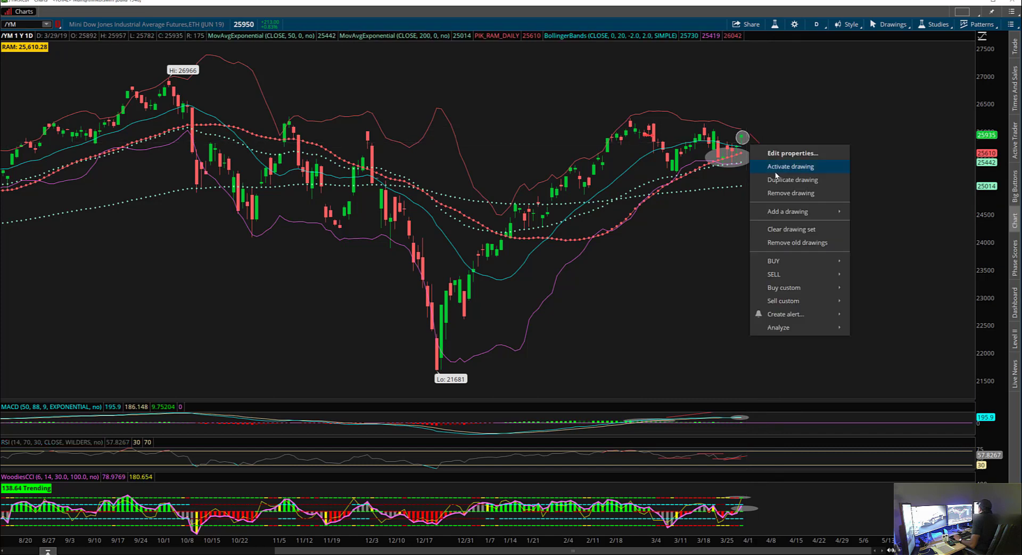
{"action": "left_click", "coordinate": [790, 195]}
{"action": "right_click", "coordinate": [739, 157]}
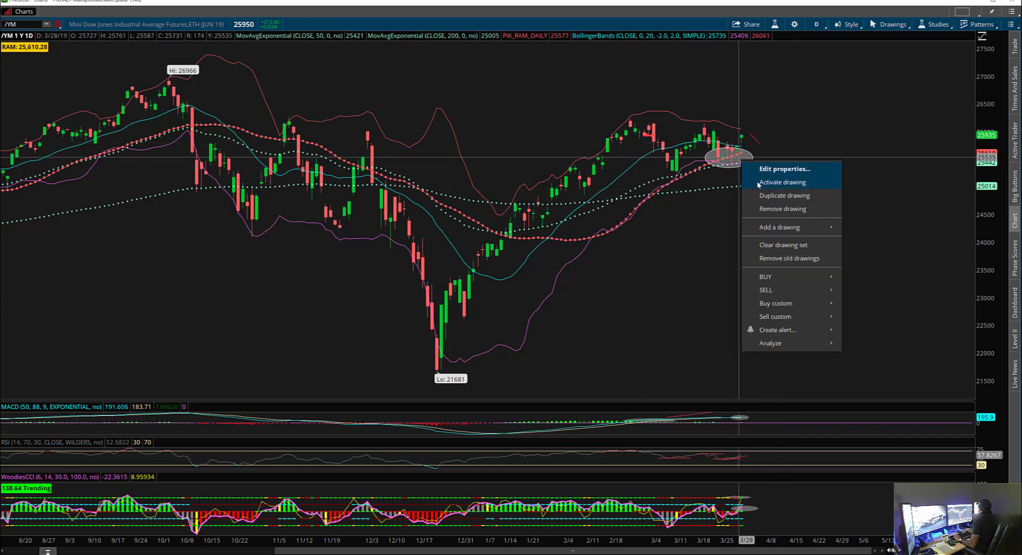
{"action": "left_click", "coordinate": [781, 209]}
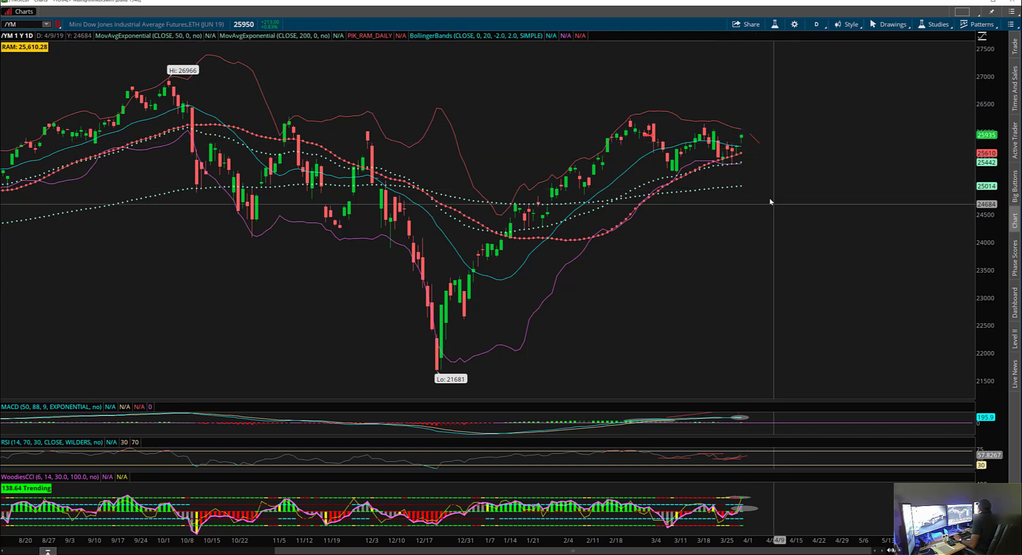
Step: Remove both MovAvgExponential studies, PIK_RAM_DAILY, MACD, RSI and WoodiesCCI, keeping only BollingerBands on the chart
{"action": "left_click", "coordinate": [776, 25]}
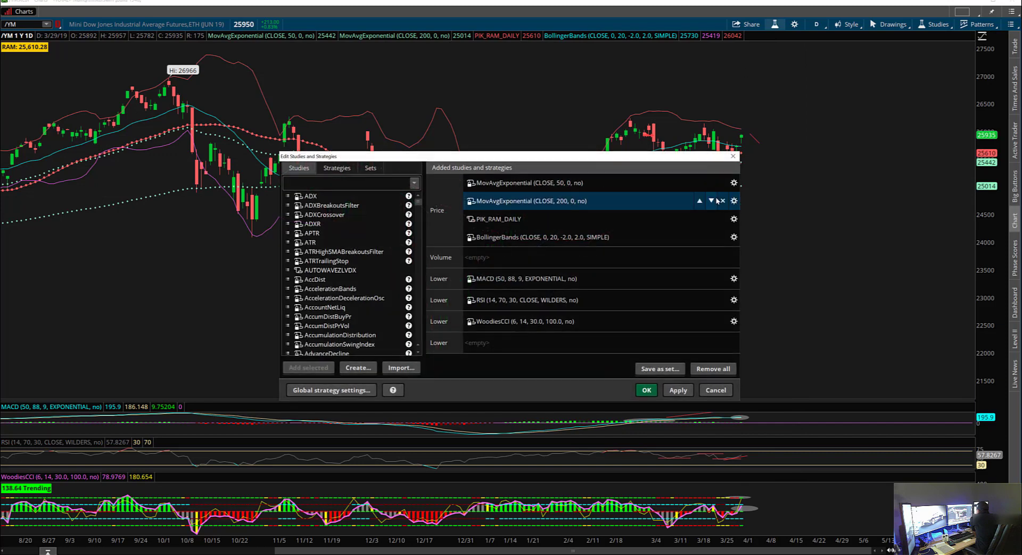
{"action": "left_click", "coordinate": [723, 201]}
{"action": "left_click", "coordinate": [723, 184]}
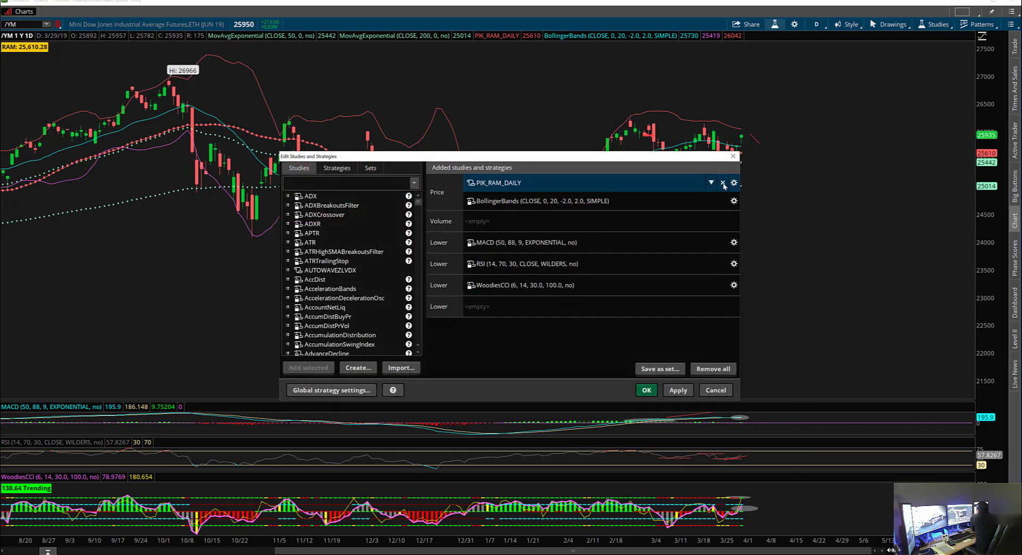
{"action": "left_click", "coordinate": [723, 184]}
{"action": "left_click", "coordinate": [721, 246]}
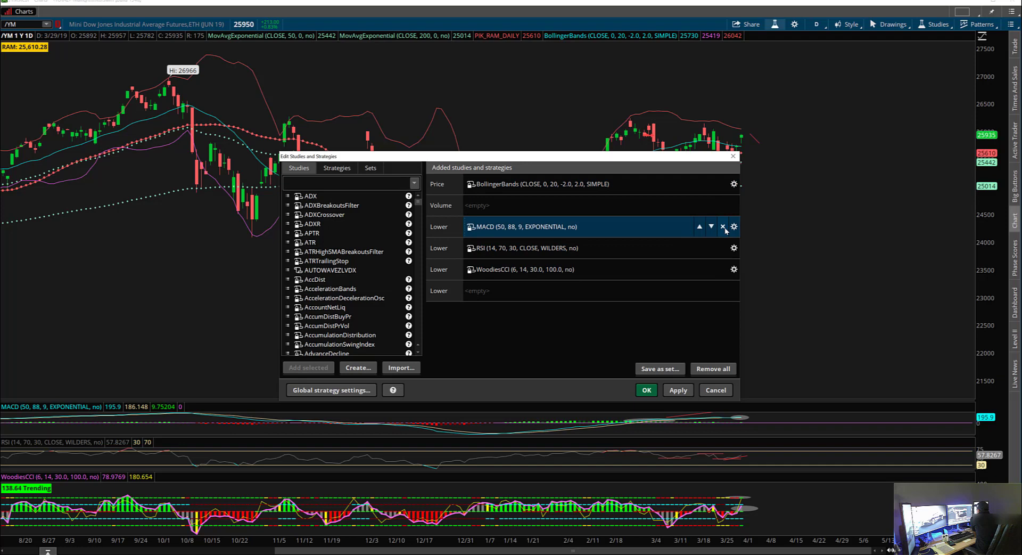
{"action": "left_click", "coordinate": [723, 226]}
{"action": "left_click", "coordinate": [723, 227]}
{"action": "left_click", "coordinate": [678, 391]}
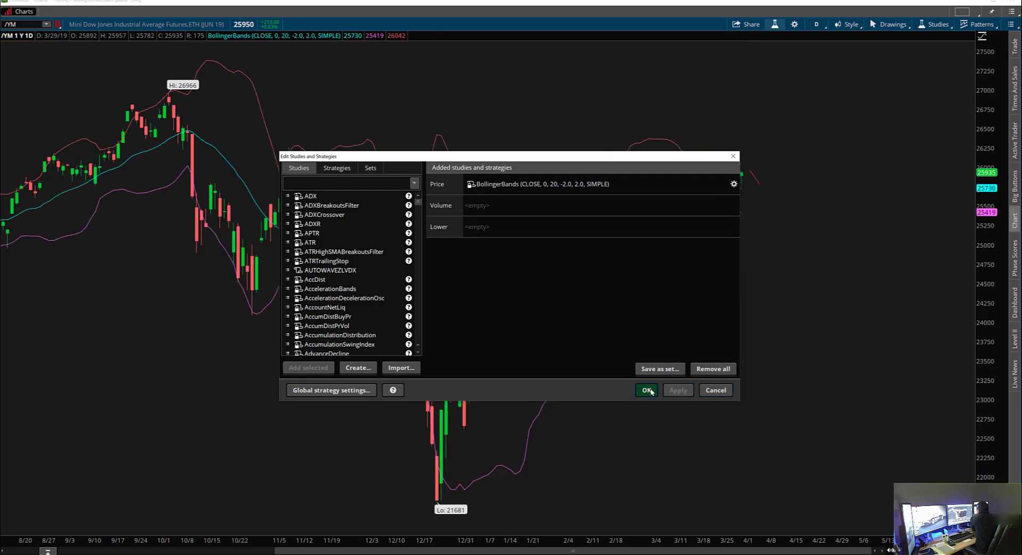
{"action": "left_click", "coordinate": [647, 389]}
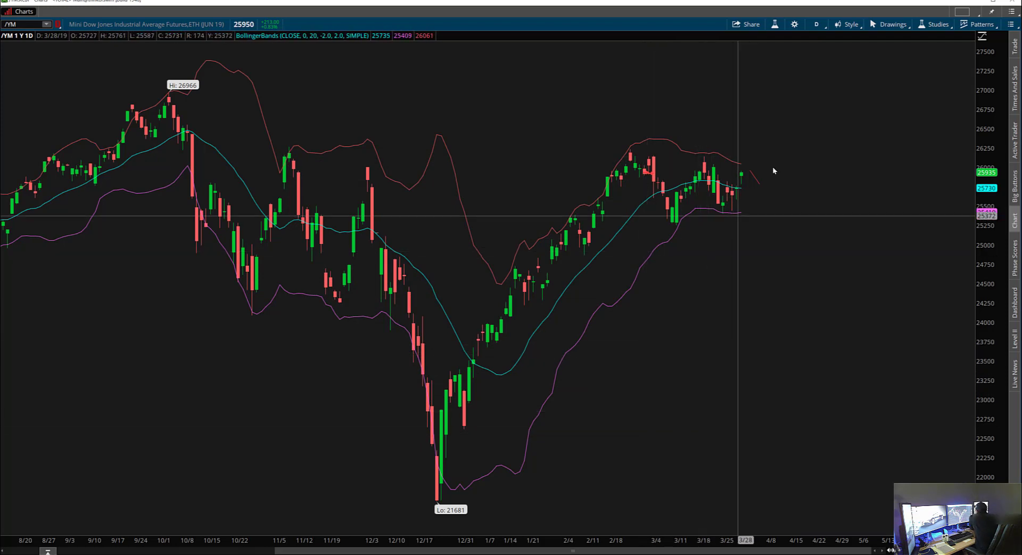
Step: Remove the short falling trendline beside the newest /YM bar and switch the chart to /ES
{"action": "right_click", "coordinate": [757, 179]}
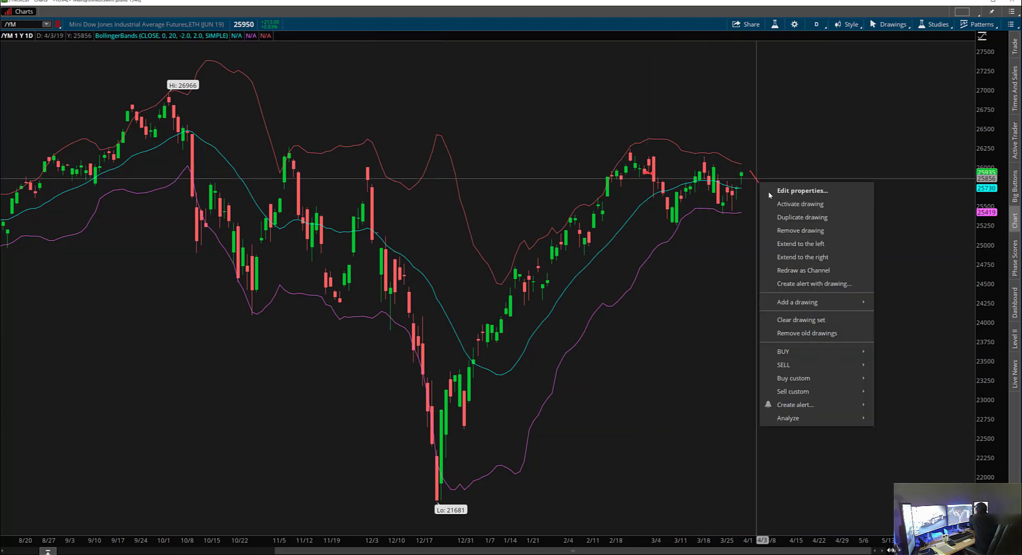
{"action": "left_click", "coordinate": [798, 231]}
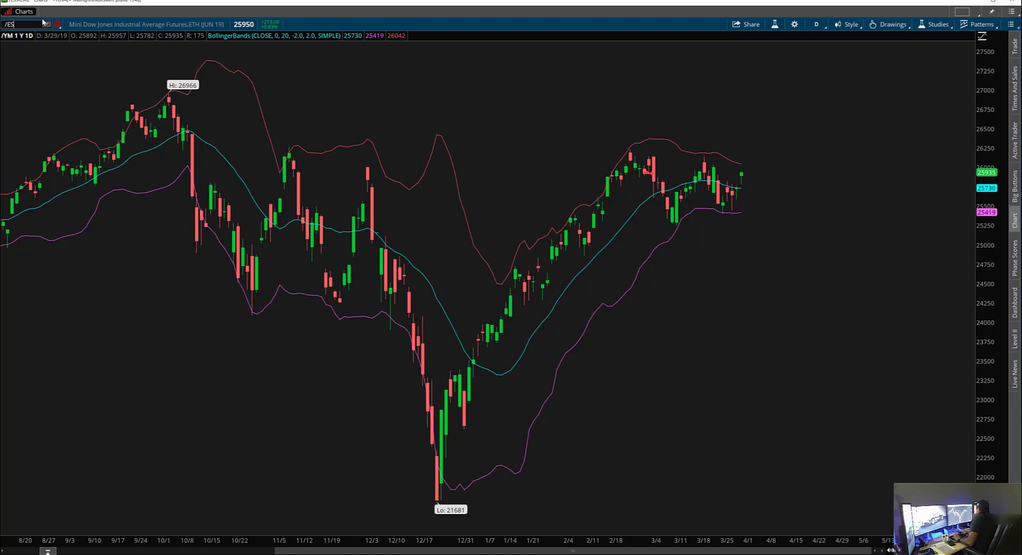
{"action": "key", "text": "Return"}
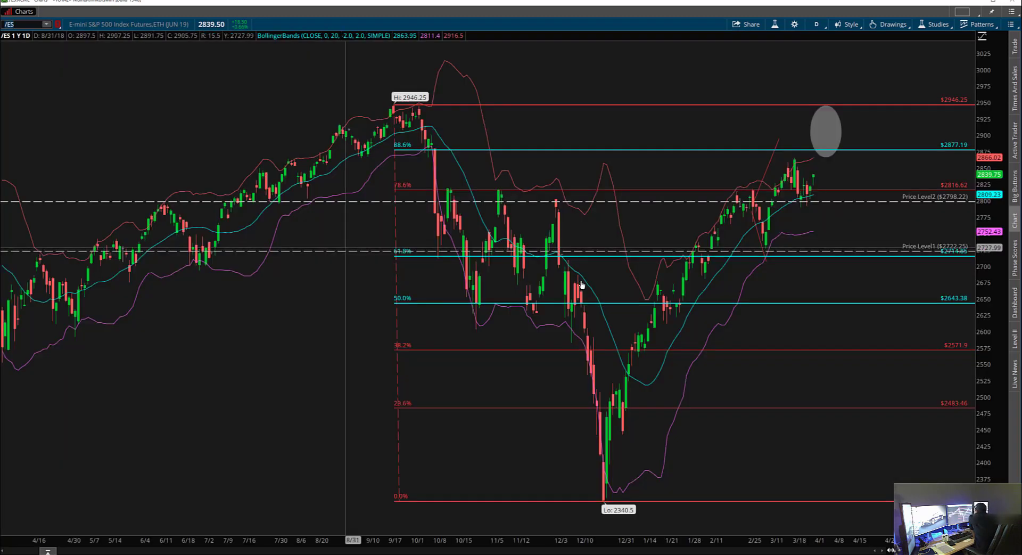
Step: Remove the $2798.22 price level and the Fibonacci retracement from the /ES chart
{"action": "right_click", "coordinate": [531, 202]}
{"action": "left_click", "coordinate": [574, 253]}
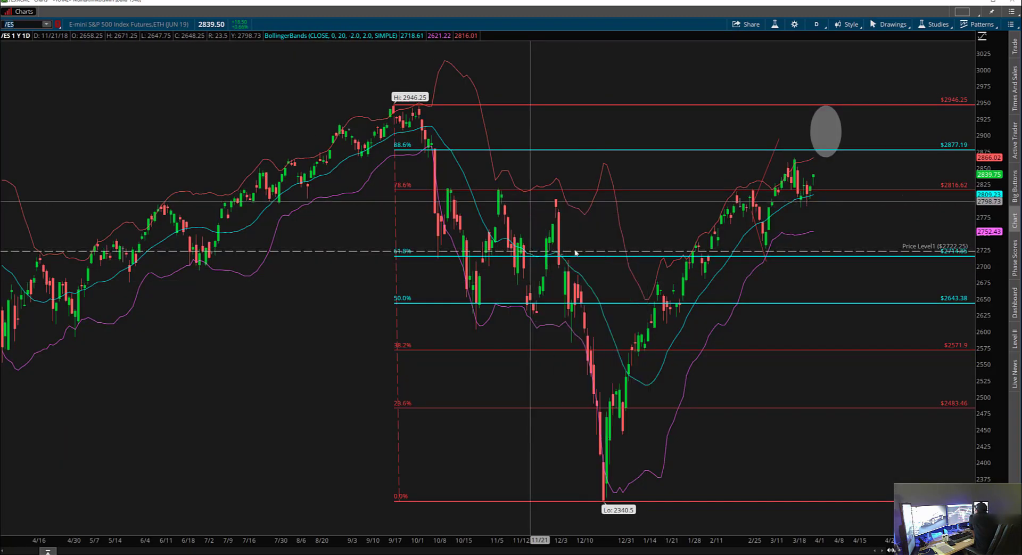
{"action": "right_click", "coordinate": [543, 151]}
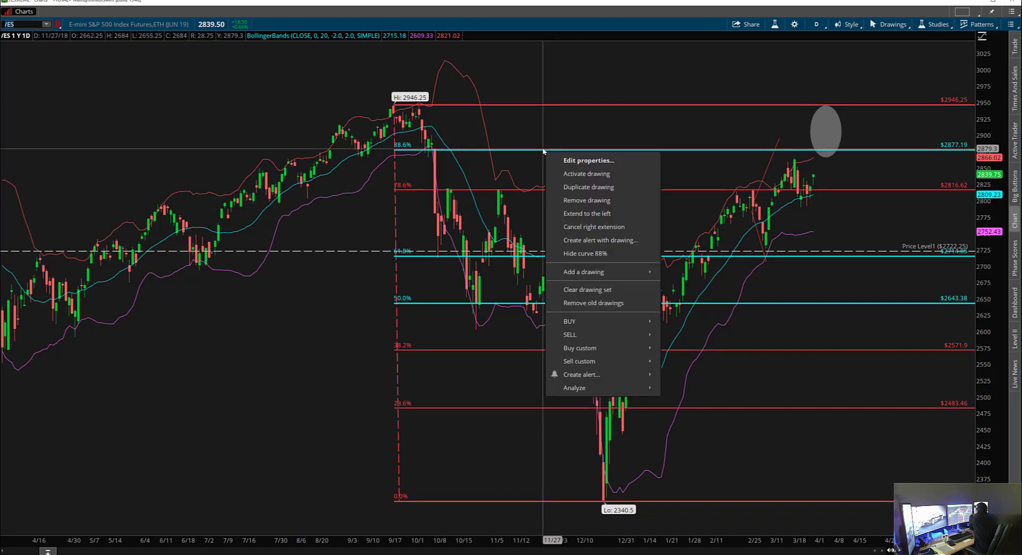
{"action": "left_click", "coordinate": [586, 205]}
Step: Remove the oval above the newest /ES bars and the two red trendlines around the early-March low
{"action": "right_click", "coordinate": [834, 145]}
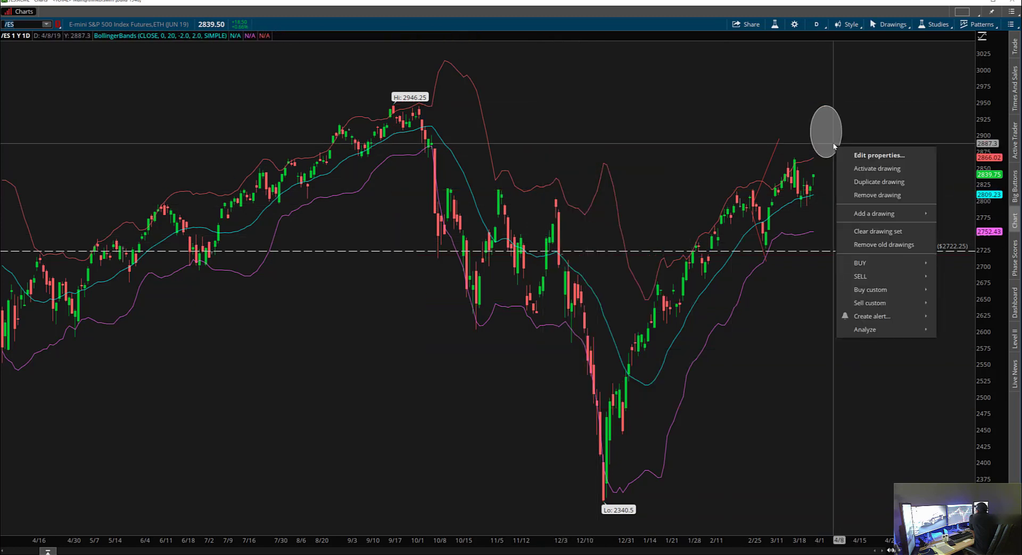
{"action": "left_click", "coordinate": [870, 196]}
{"action": "right_click", "coordinate": [760, 231]}
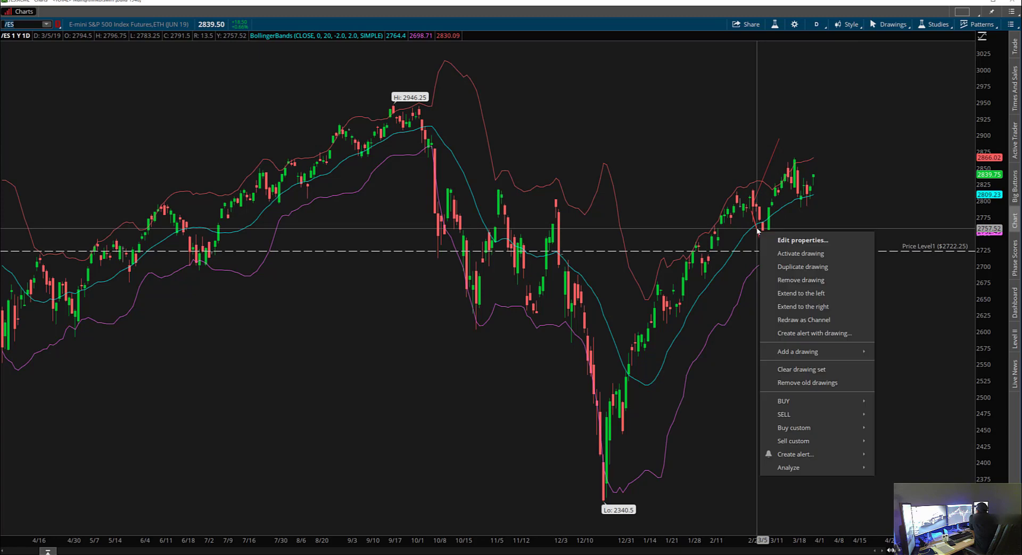
{"action": "left_click", "coordinate": [789, 278]}
{"action": "right_click", "coordinate": [773, 170]}
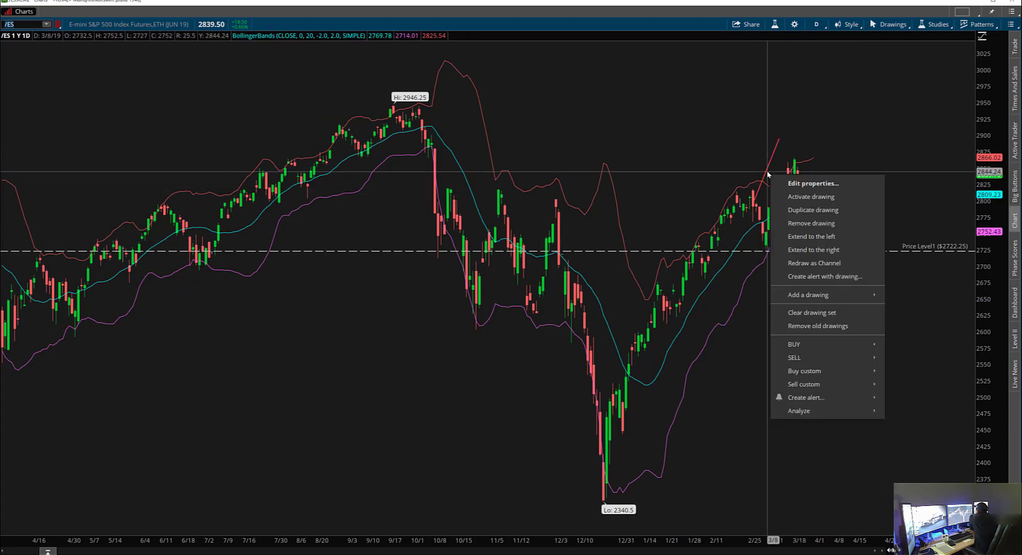
{"action": "left_click", "coordinate": [793, 224]}
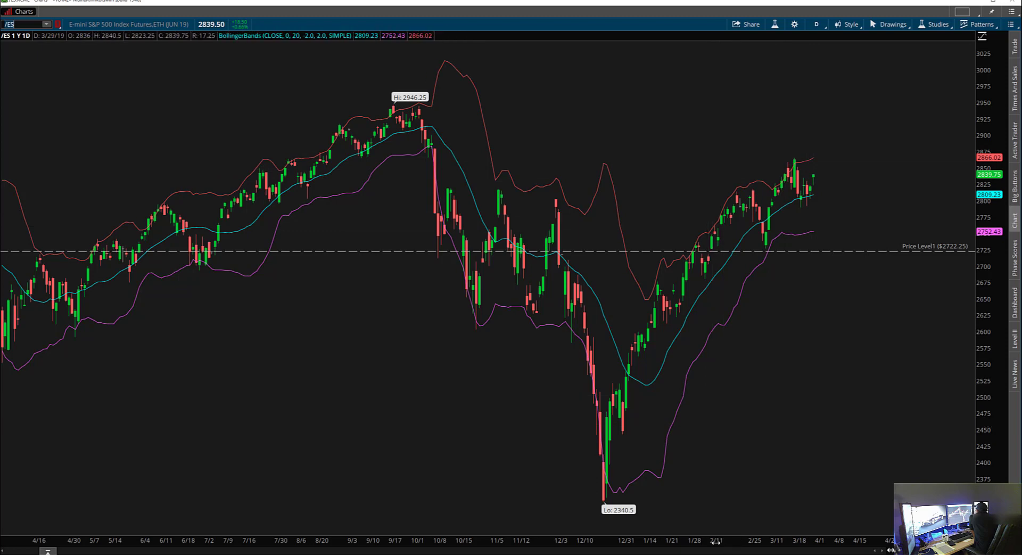
Step: Switch the /ES chart to the 3-year weekly time frame
{"action": "scroll", "coordinate": [566, 432], "scroll_direction": "up", "scroll_amount": 3}
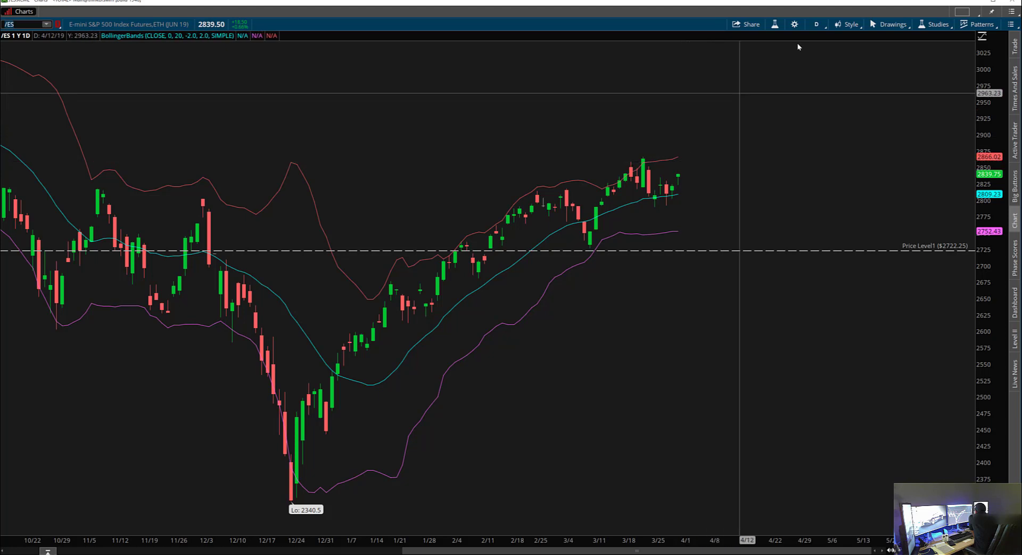
{"action": "left_click", "coordinate": [816, 24]}
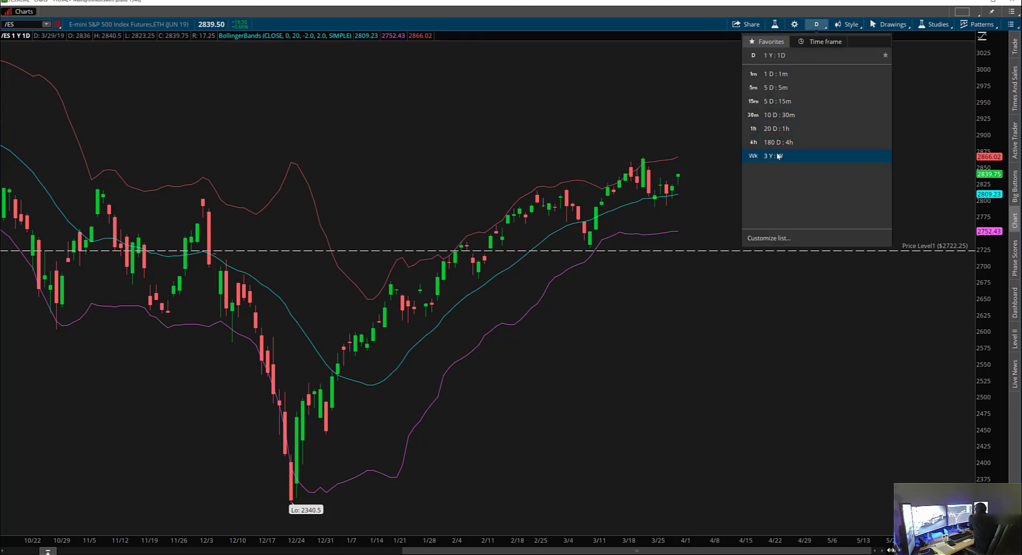
{"action": "left_click", "coordinate": [784, 157]}
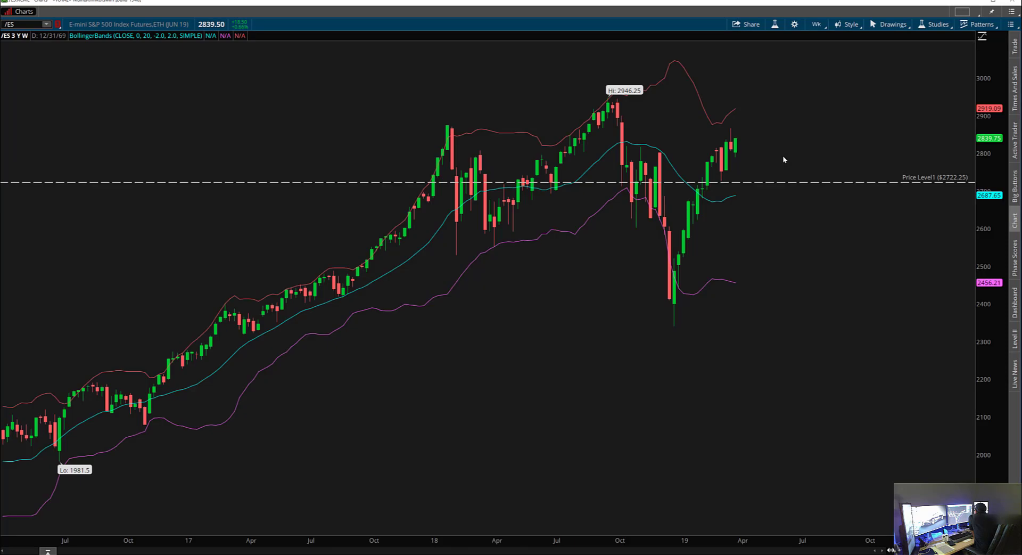